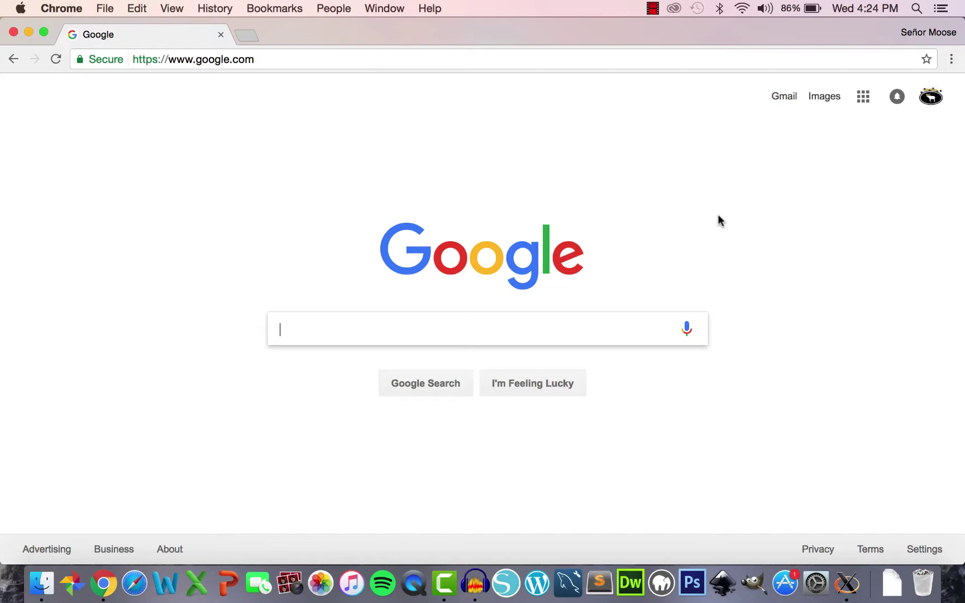
- Go to drive.google.com and open the 3.1 Vocabulary Assessment form from My Drive
left_click(451, 58)
type("drive.google.")
key("Return")
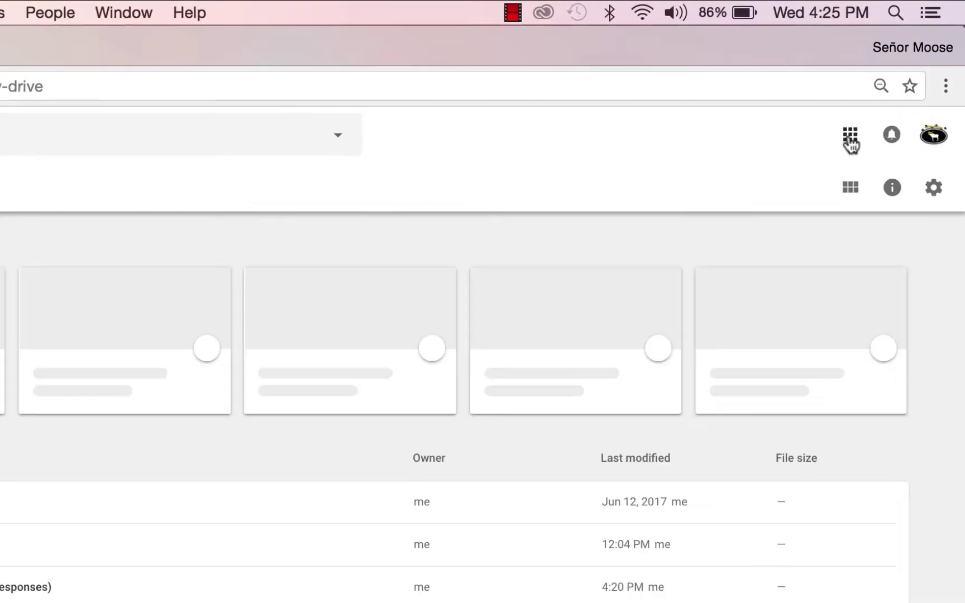
left_click(850, 141)
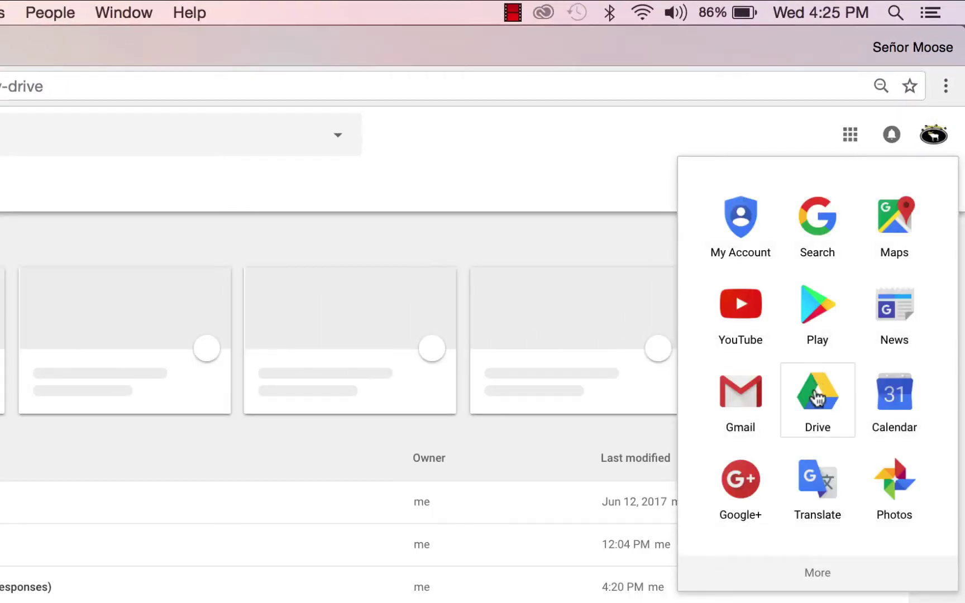
left_click(815, 394)
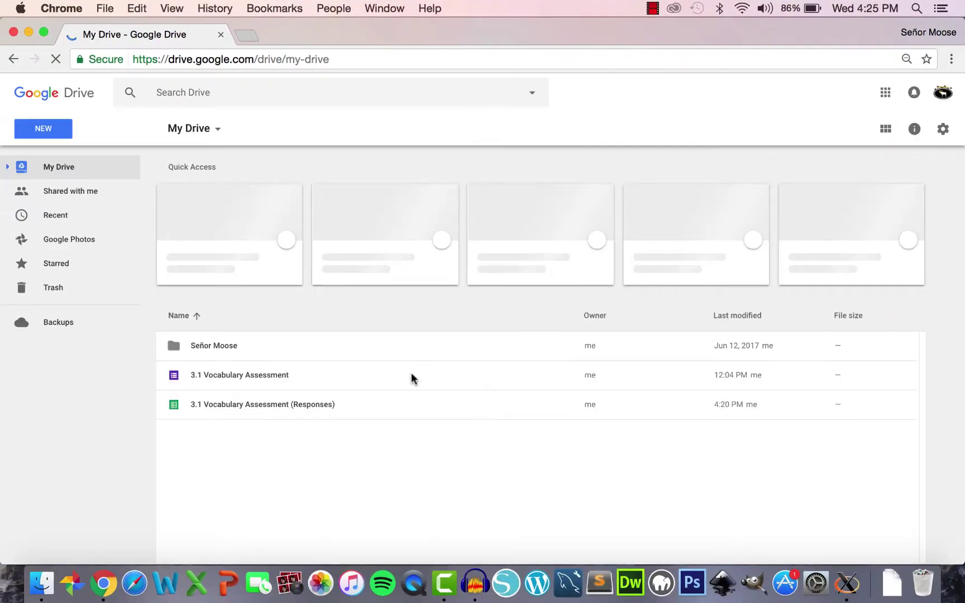
double_click(412, 374)
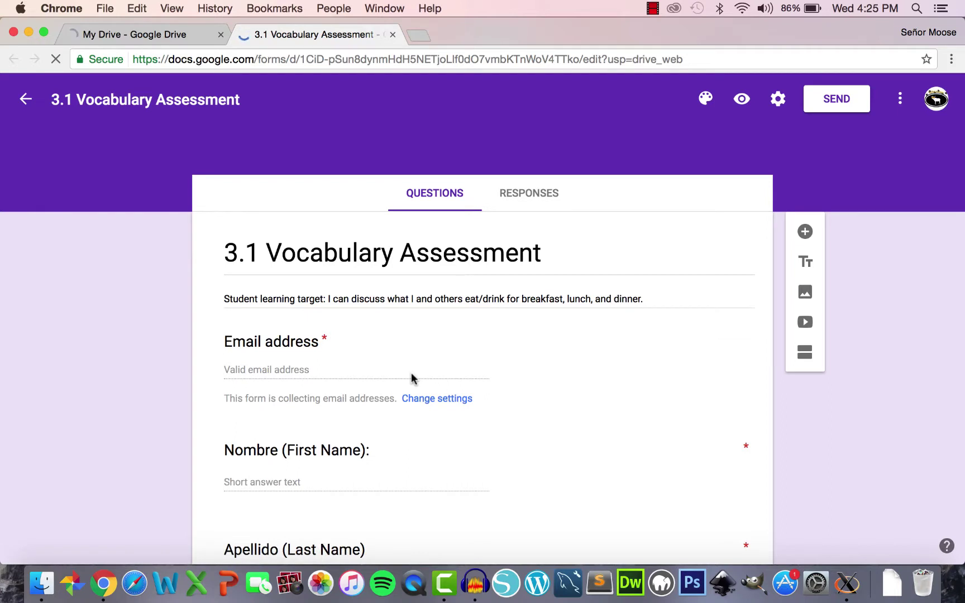
- Preview the quiz as students see it and highlight the Email address question
left_click(742, 100)
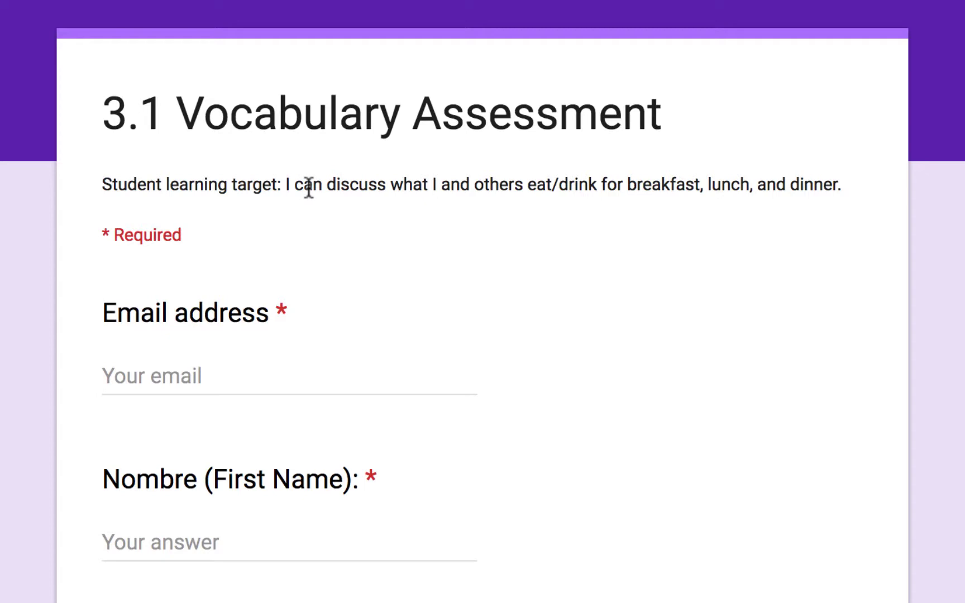
scroll(309, 186, "down", 3)
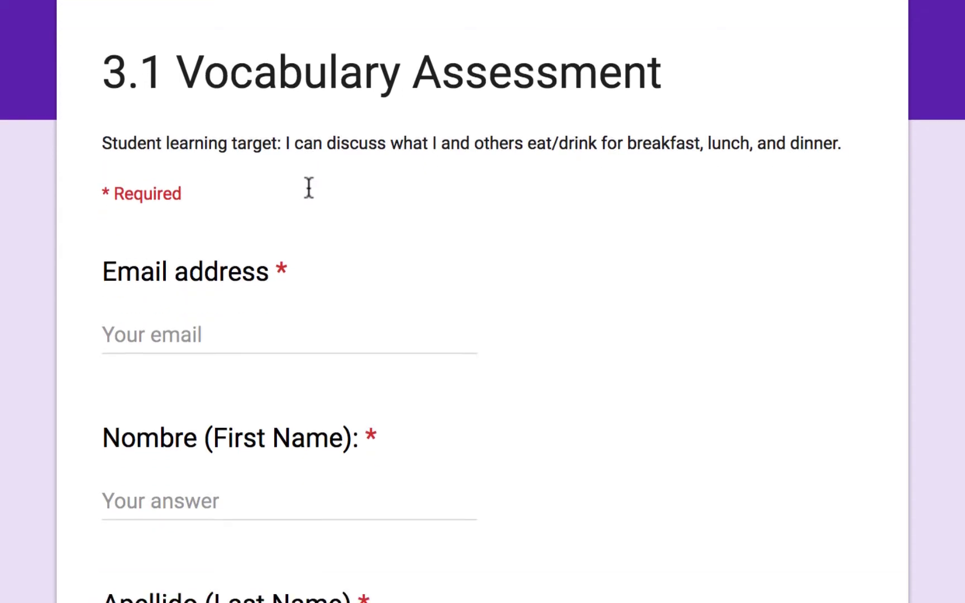
left_click_drag(103, 164, 273, 167)
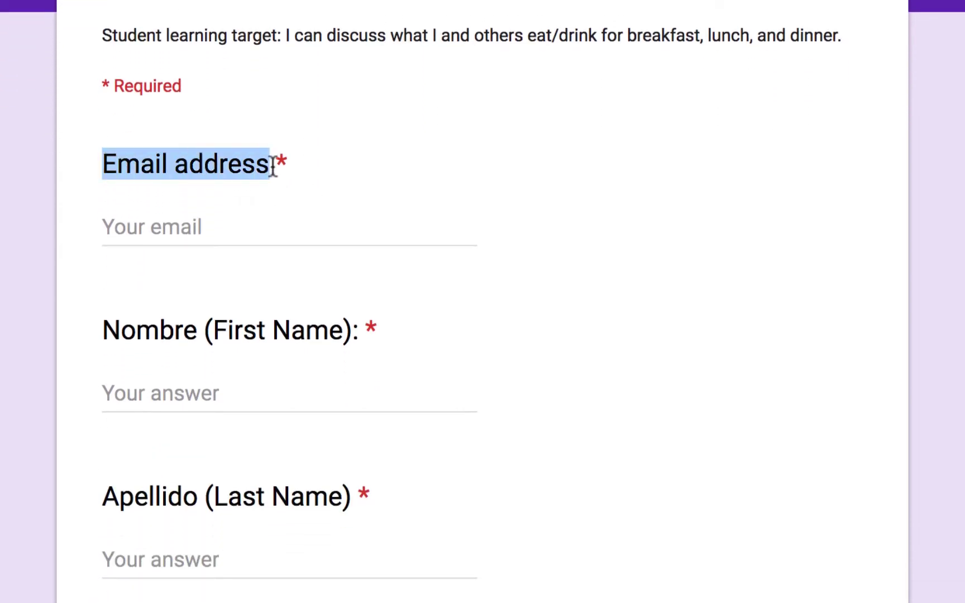
left_click(220, 228)
- Scroll through the opening questions and highlight the Special characters line (¿ ¡ á é í ñ ó ú ü)
scroll(155, 287, "down", 2)
left_click_drag(102, 250, 265, 257)
scroll(266, 255, "down", 1)
scroll(267, 255, "down", 3)
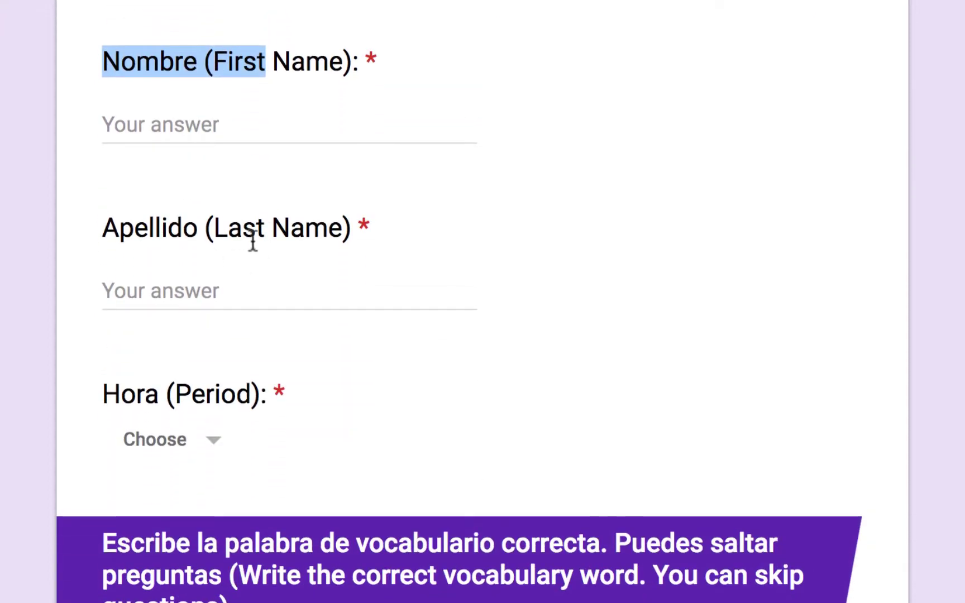
scroll(250, 246, "down", 1)
scroll(250, 257, "down", 3)
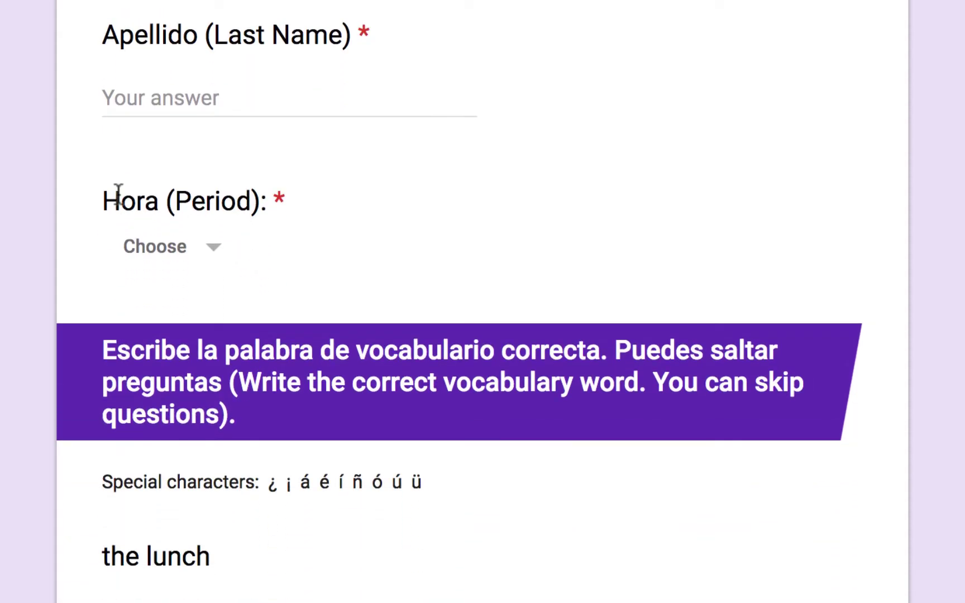
scroll(162, 203, "up", 4)
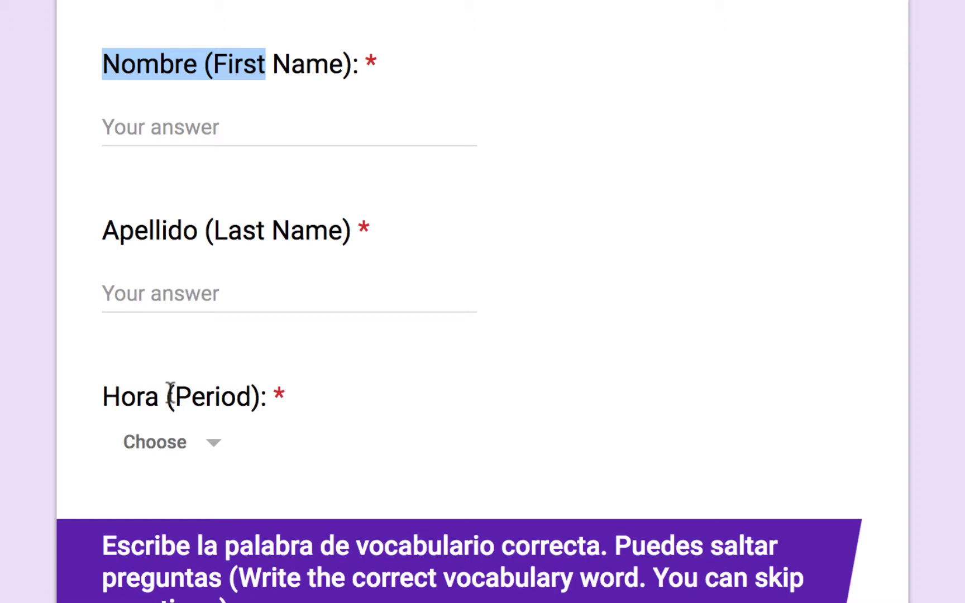
scroll(170, 391, "down", 6)
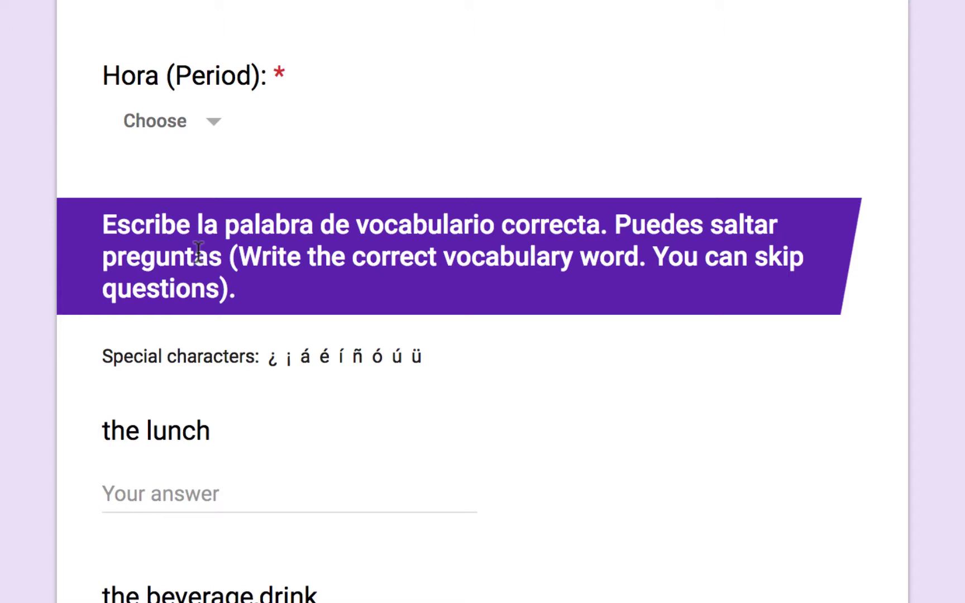
left_click_drag(102, 357, 429, 358)
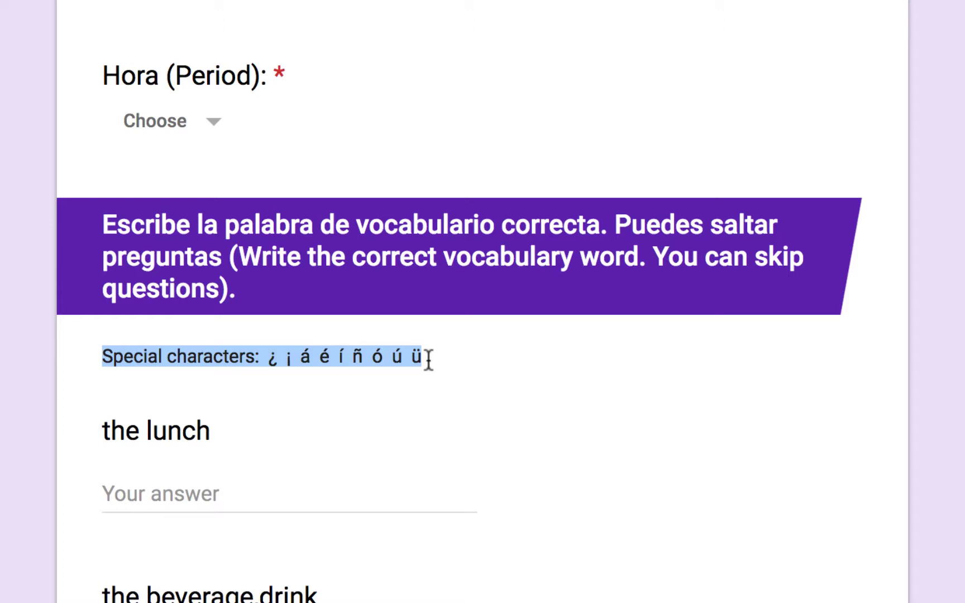
- Scroll through the quiz's food and question words to 'tasty, delicious' and Submit, then back up
scroll(430, 363, "down", 3)
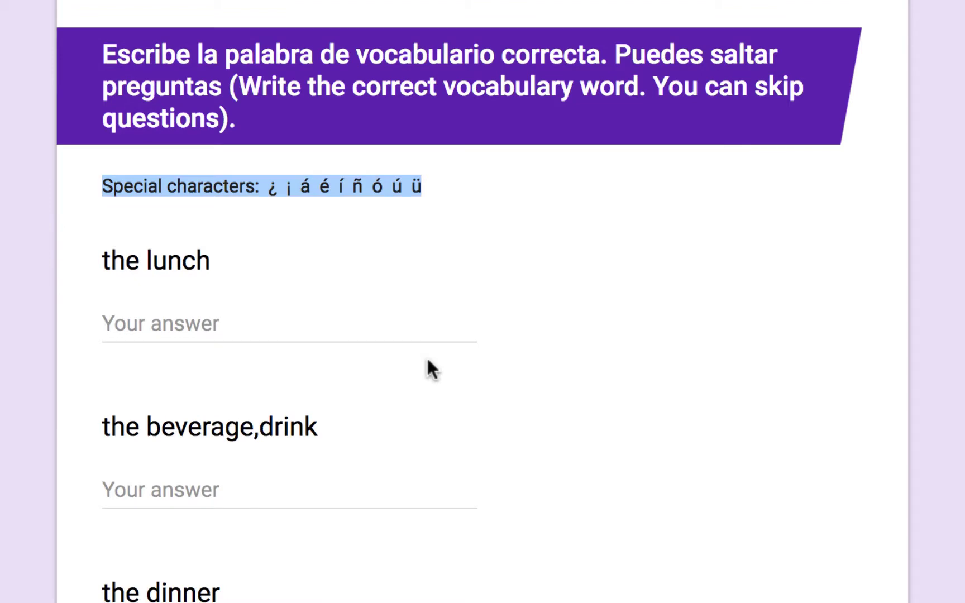
scroll(291, 45, "down", 6)
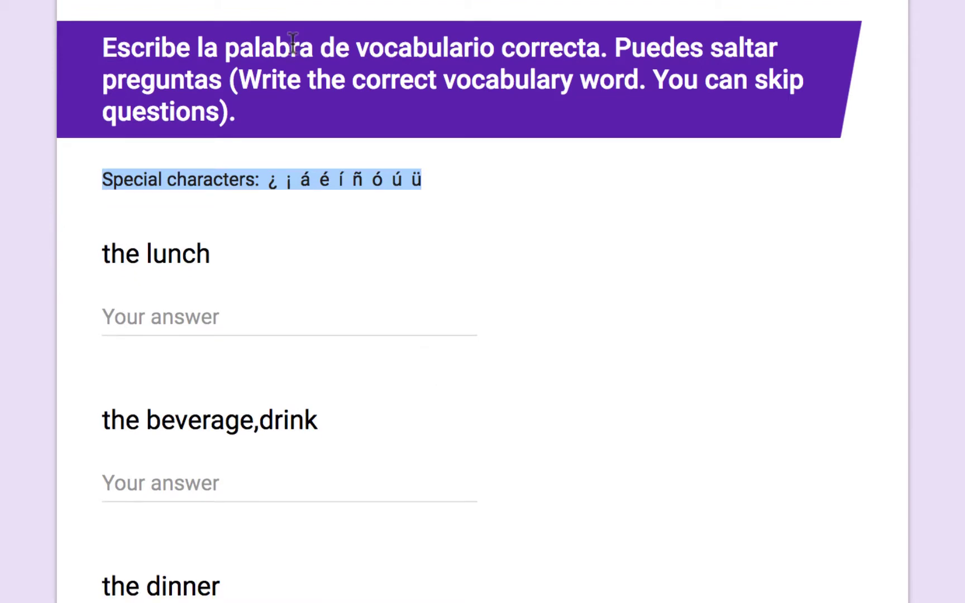
scroll(292, 43, "down", 4)
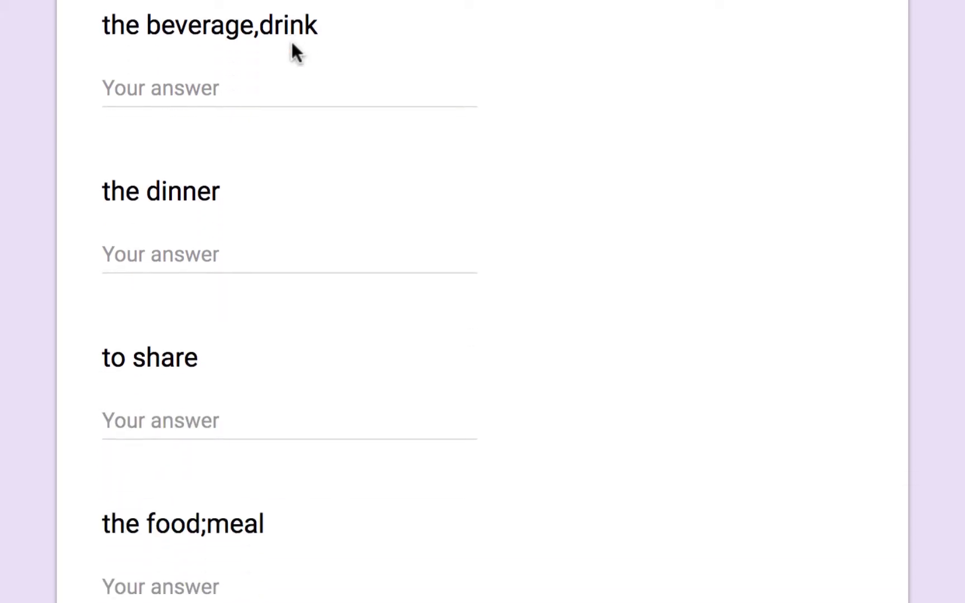
scroll(291, 44, "down", 5)
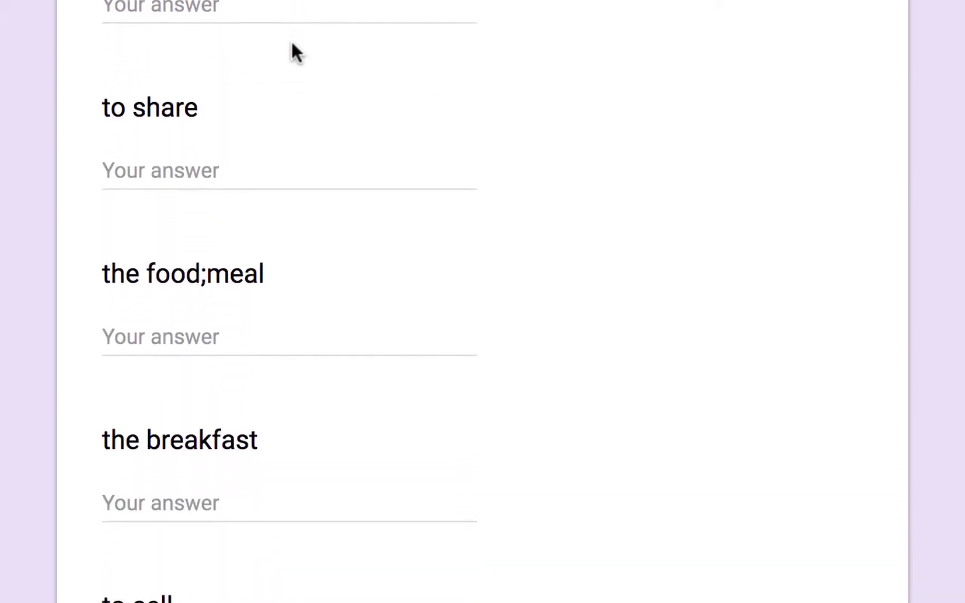
scroll(293, 43, "down", 6)
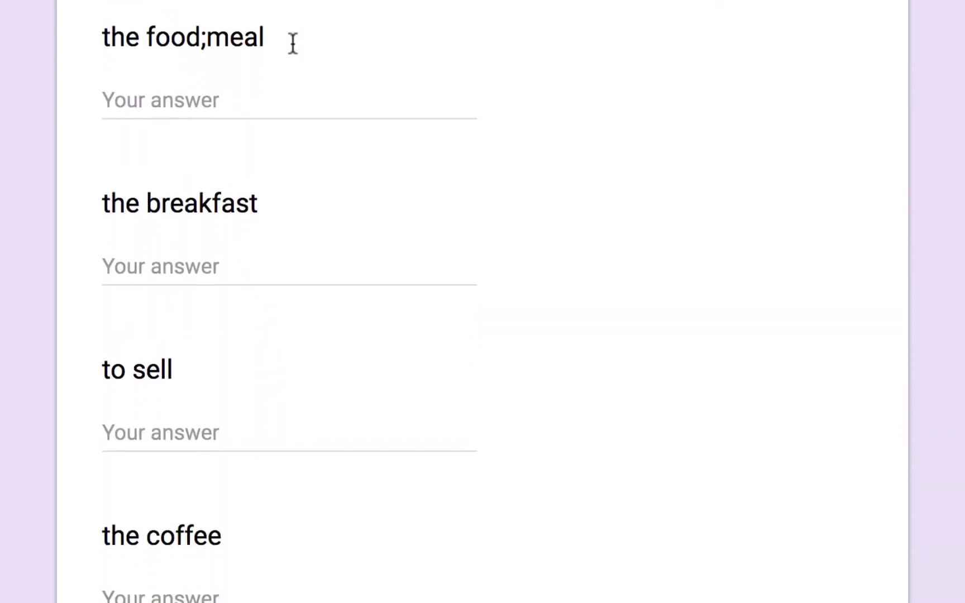
scroll(292, 43, "down", 3)
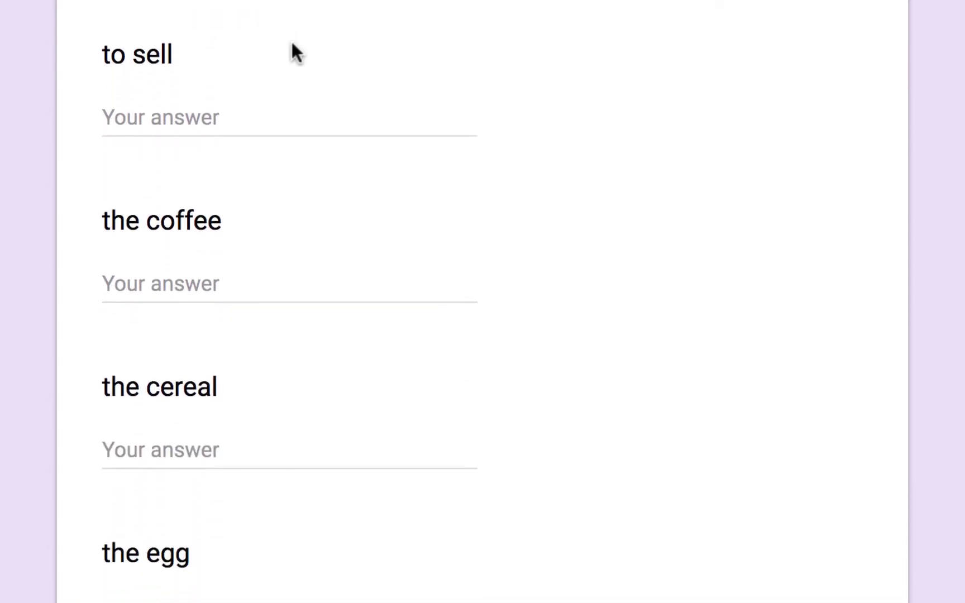
scroll(292, 44, "down", 8)
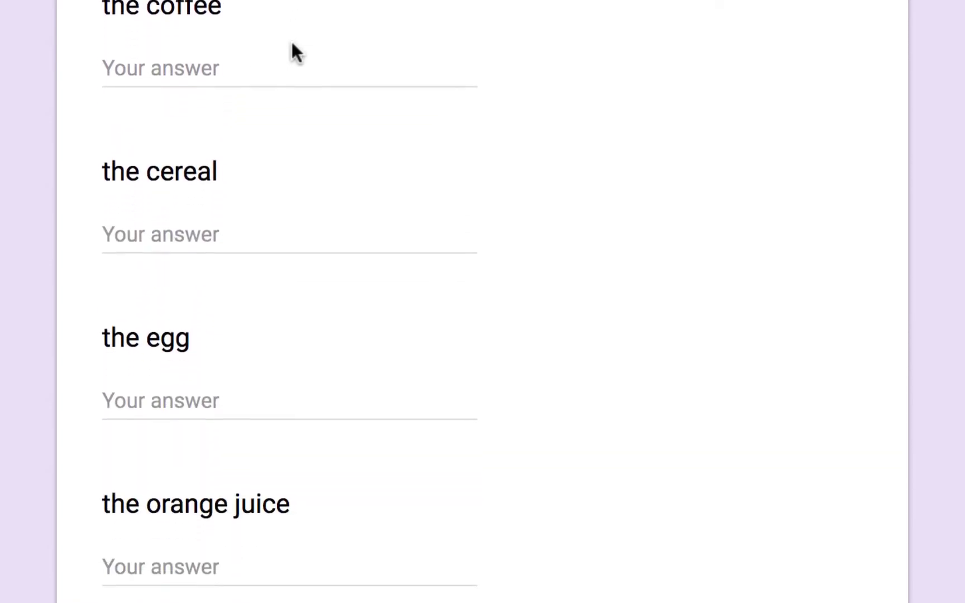
scroll(292, 43, "down", 20)
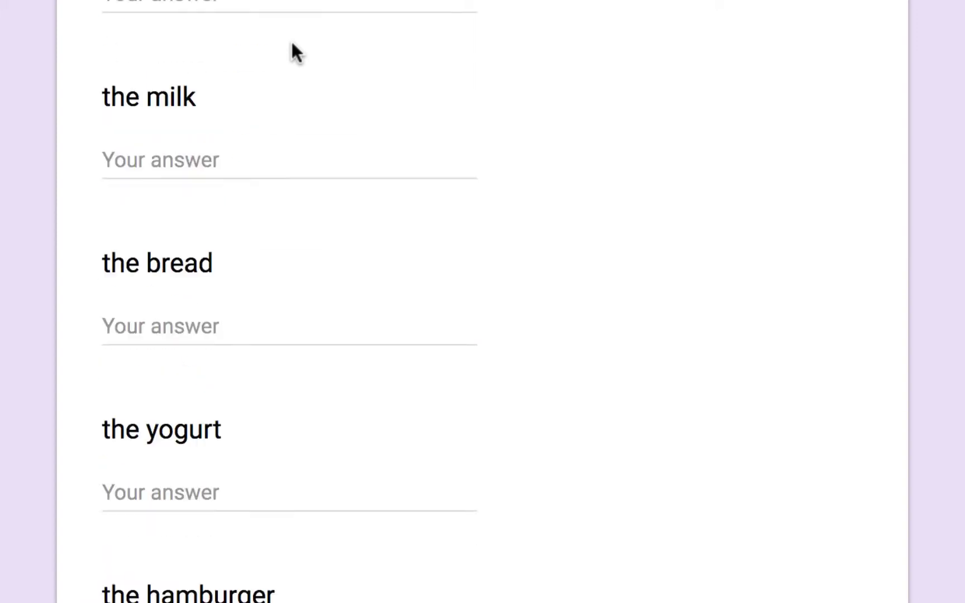
scroll(292, 44, "down", 20)
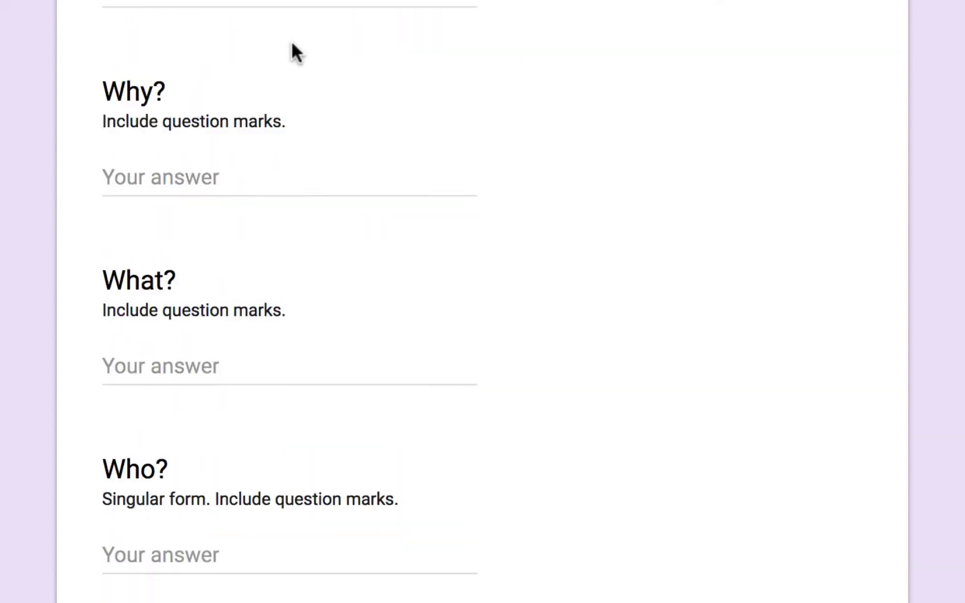
scroll(291, 44, "down", 11)
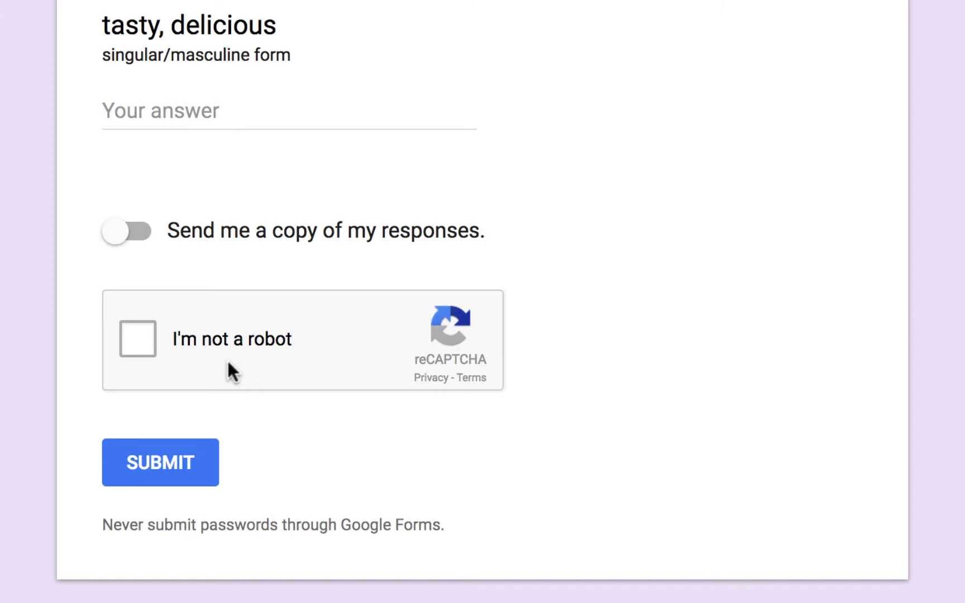
scroll(228, 363, "up", 20)
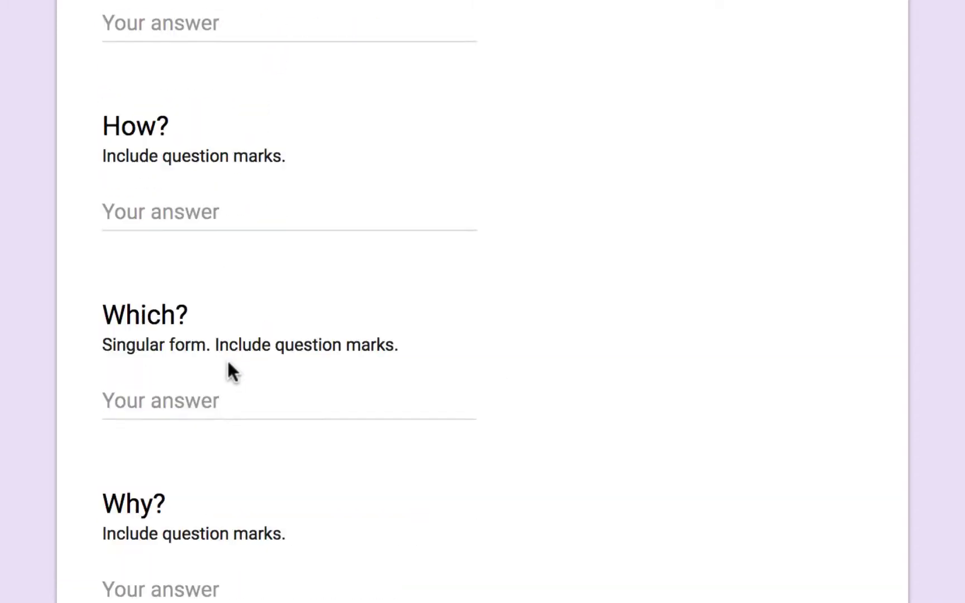
scroll(227, 360, "up", 15)
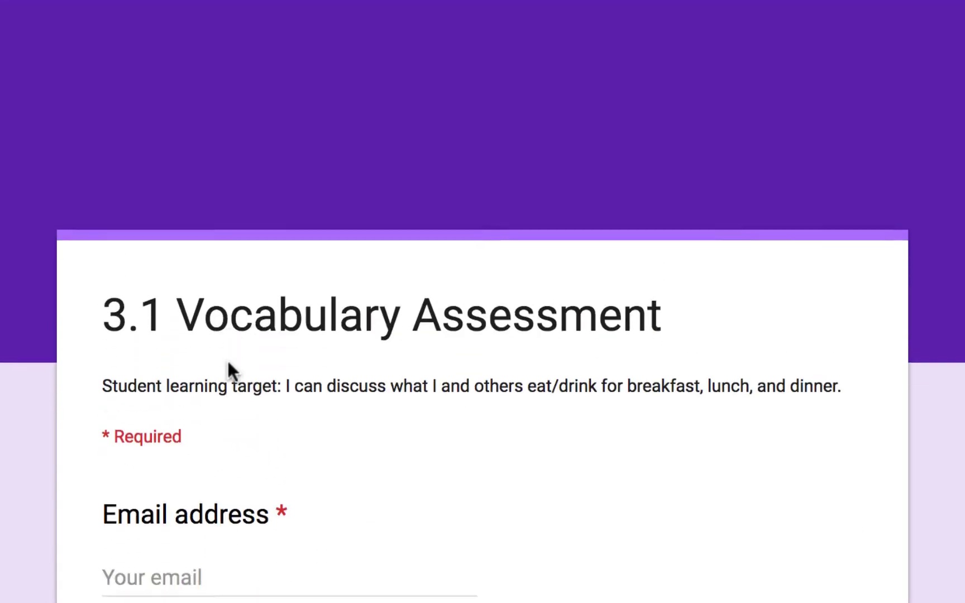
- Enter the teacher's email address in the respondent email field
left_click(307, 429)
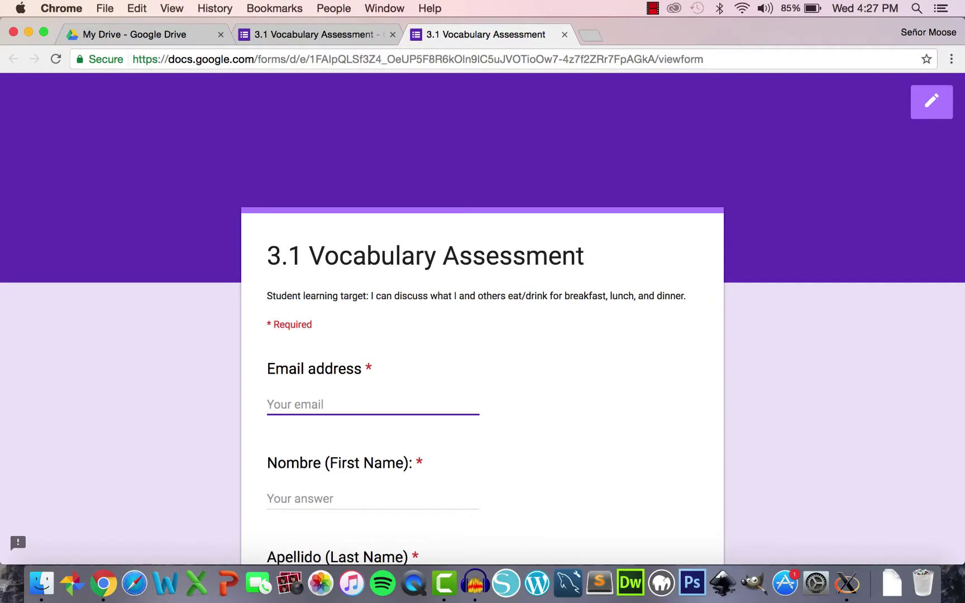
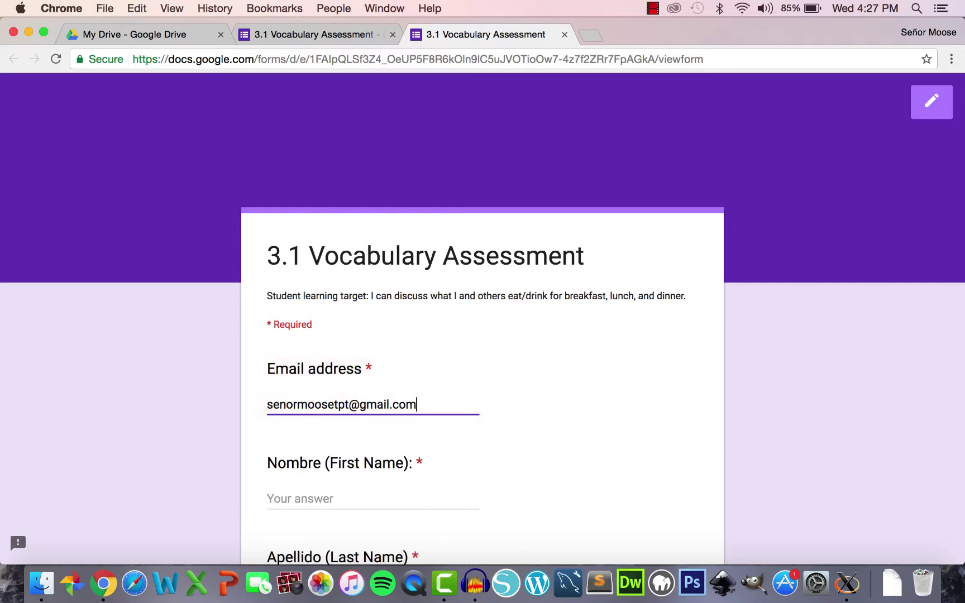
key("Tab")
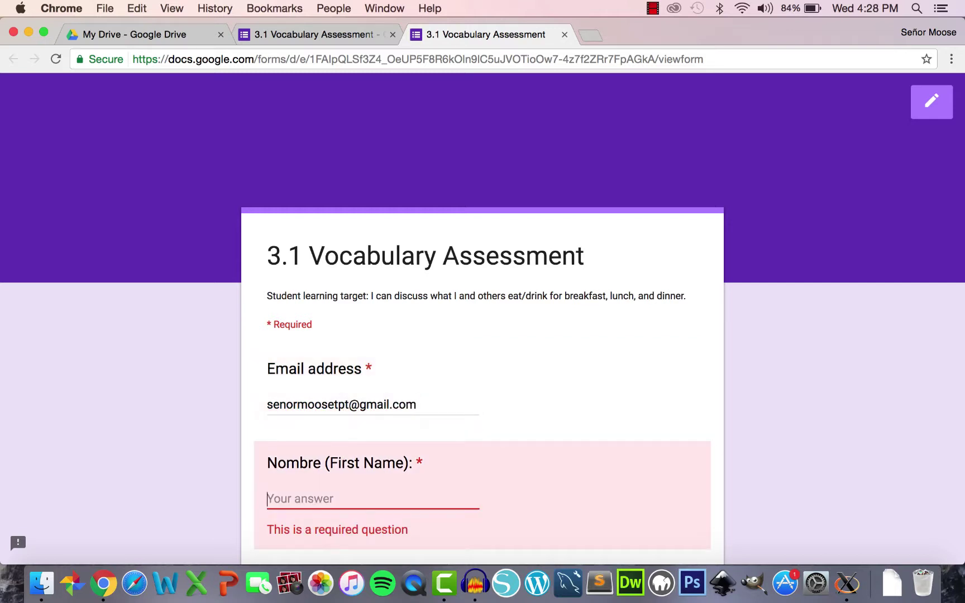
- Enter 'ANSWER KEY' as both Nombre and Apellido and choose period 1 for Hora
type("ANSWER KEY")
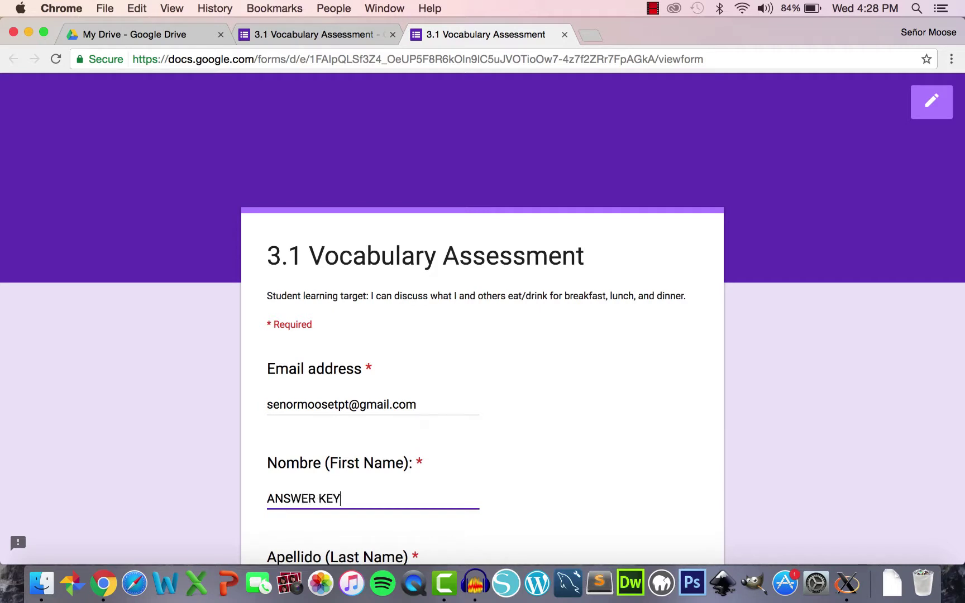
key("Tab")
type("AN")
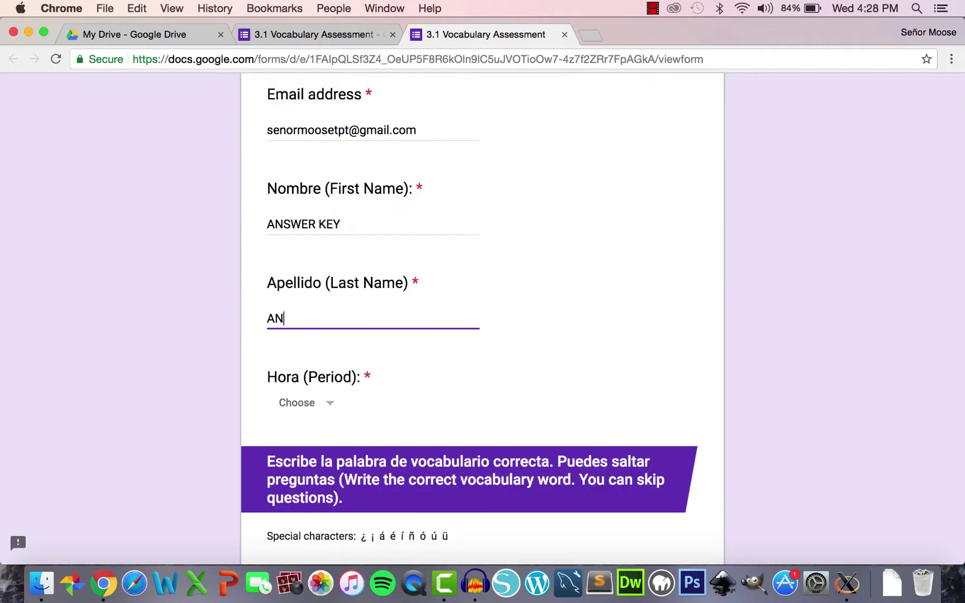
type("SWER KEY")
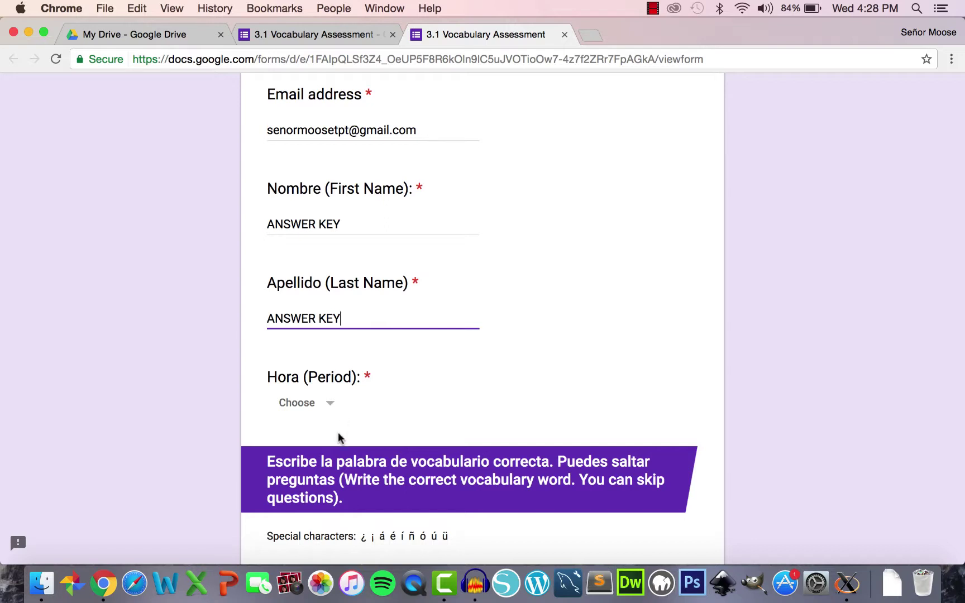
left_click(324, 410)
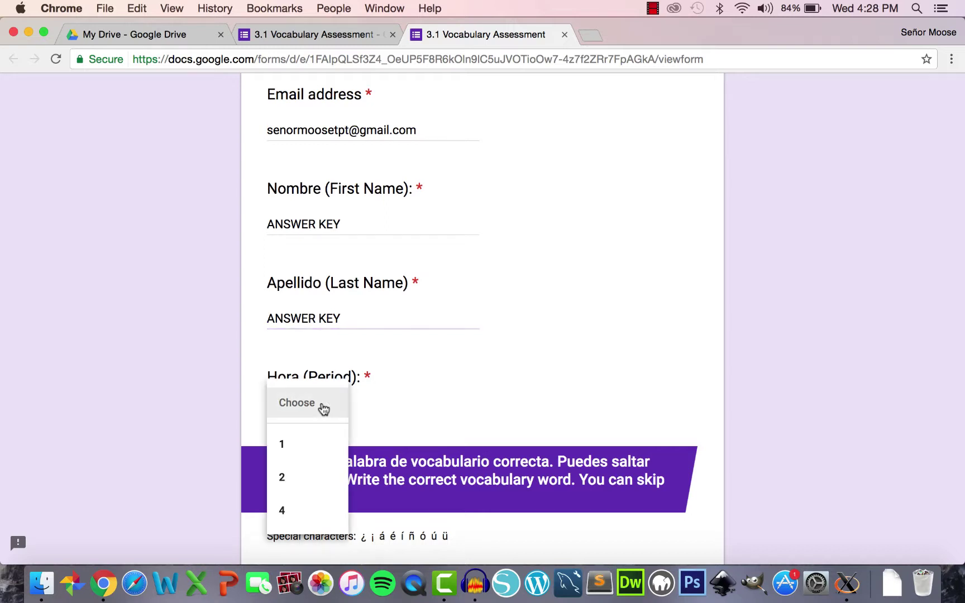
left_click(316, 444)
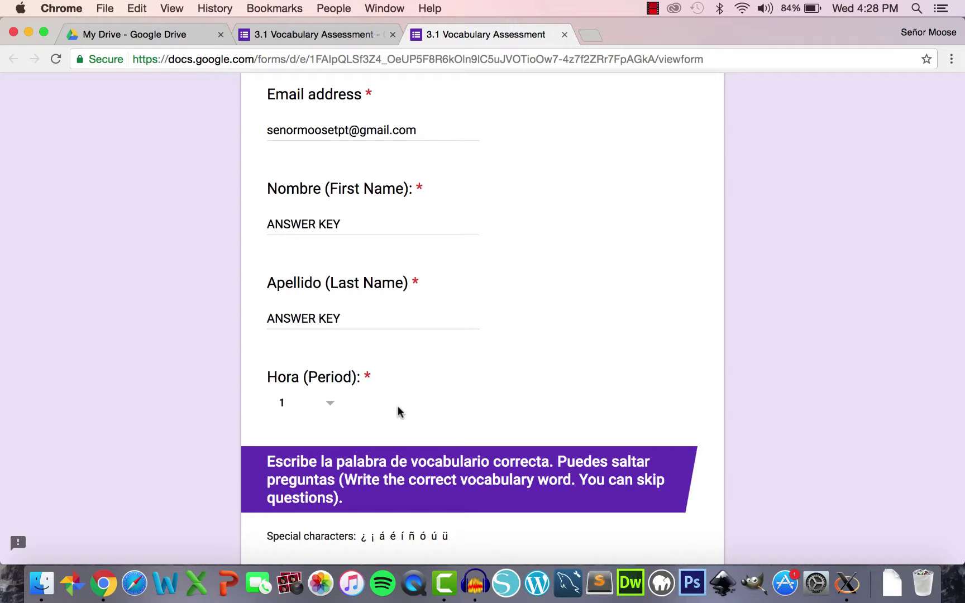
scroll(400, 411, "down", 4)
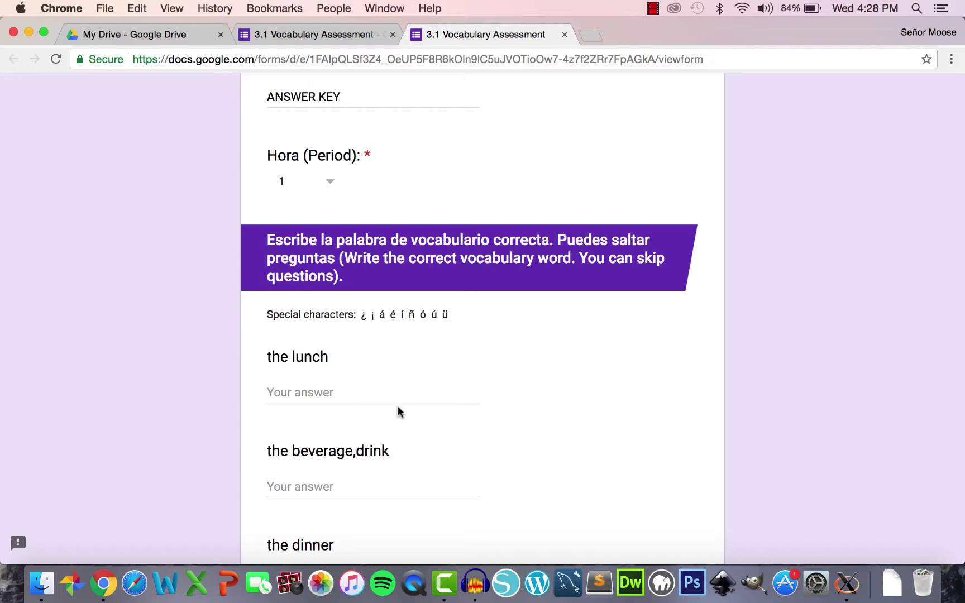
- Type the Spanish answers, from 'el almuerzo', 'la bebida', 'la cena' through 'para' and 'rico'
left_click(352, 400)
type("el almuerzo")
key("Tab")
type("la bebida\tla cena\tcompartir\tla comida\tel desayuno\tvender\tel café\tel cereal\tel huevo\tel jugo de naranja\tla leche\tel pan\tel yogur\tla hamburguesa\tel sándwich de jamón ")
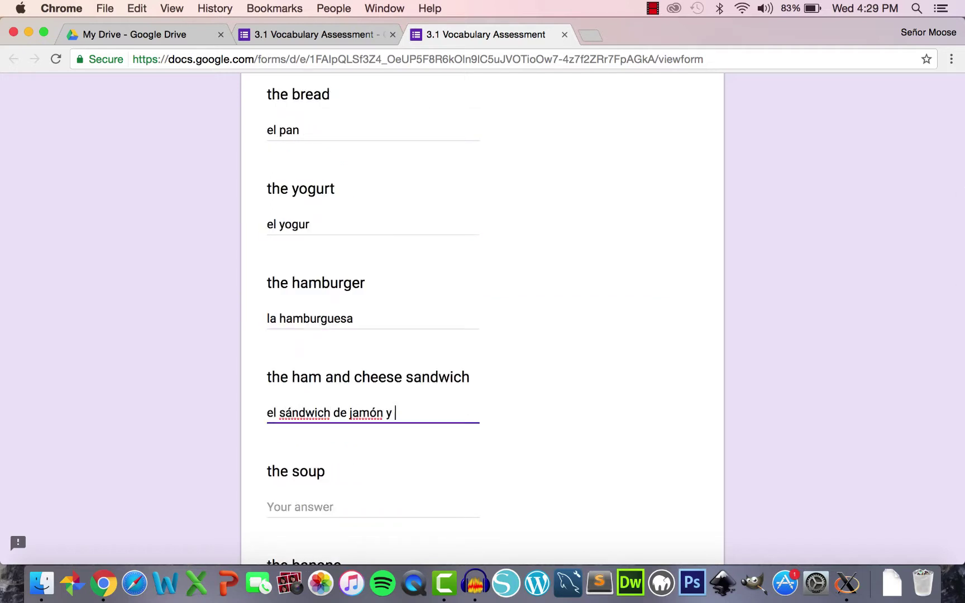
type("y queso\tla sopa\tla banana\tla manzana\tlas uvas\ttener ganas de\ttener hambre\ttener sed\t¿Cómo?")
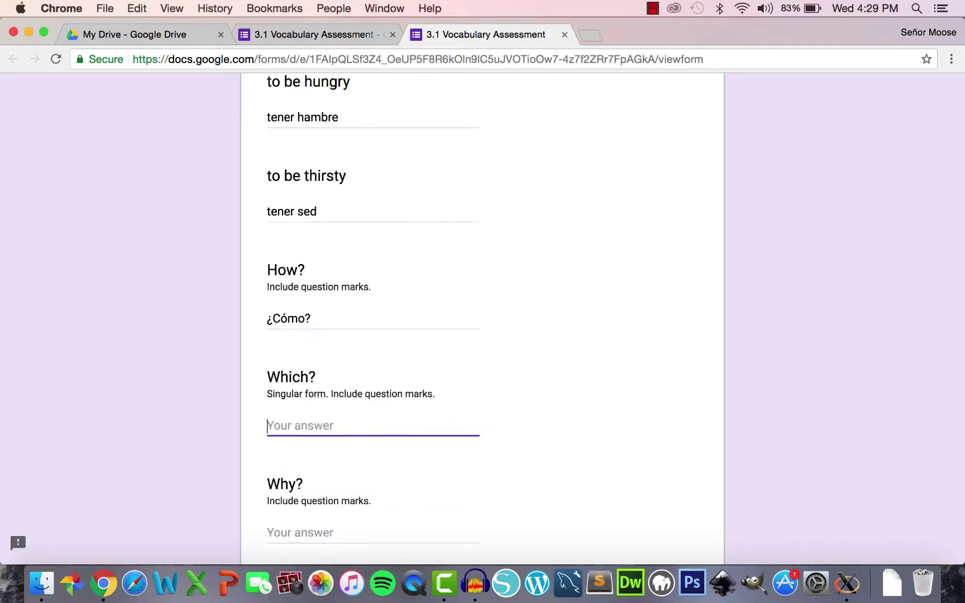
type("\t¿Cuál?\t¿Por qué?\t¿Qué?\t¿Quién?\tahora\tEs importante.\thorrible\tnutri")
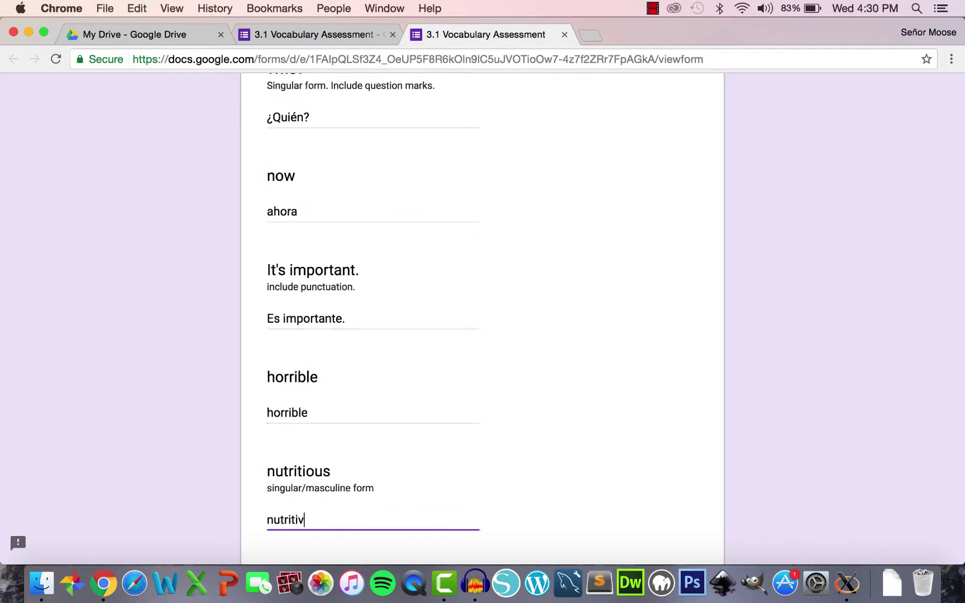
type("tivo\totro\tpara\trico")
key("Tab")
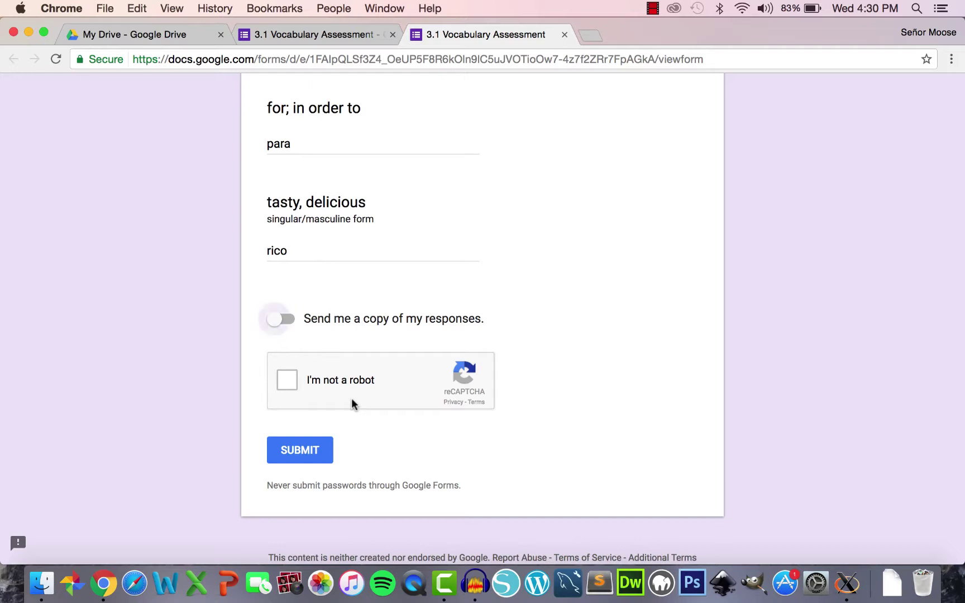
- Pass the reCAPTCHA check and submit the answer key response
left_click(291, 384)
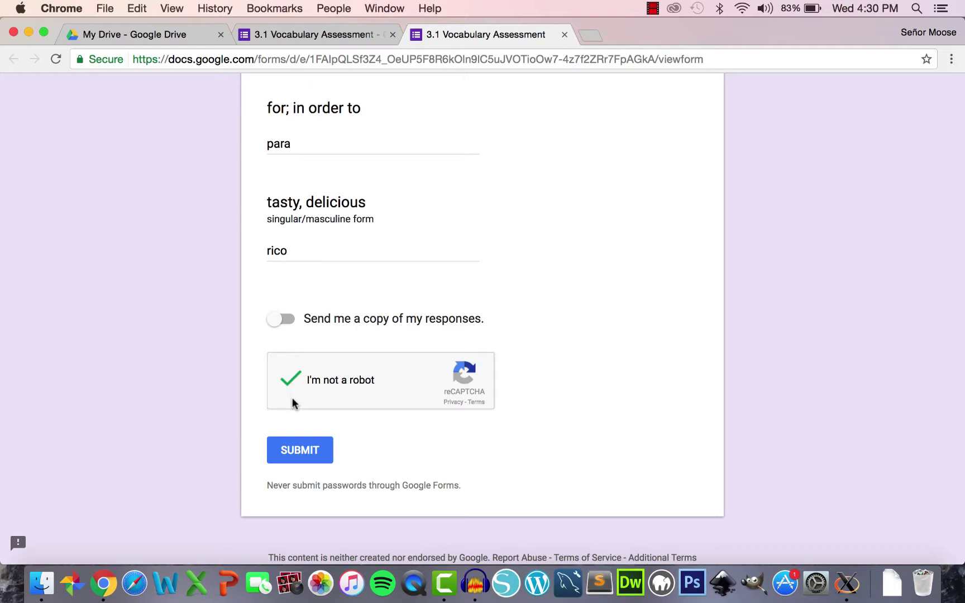
left_click(302, 452)
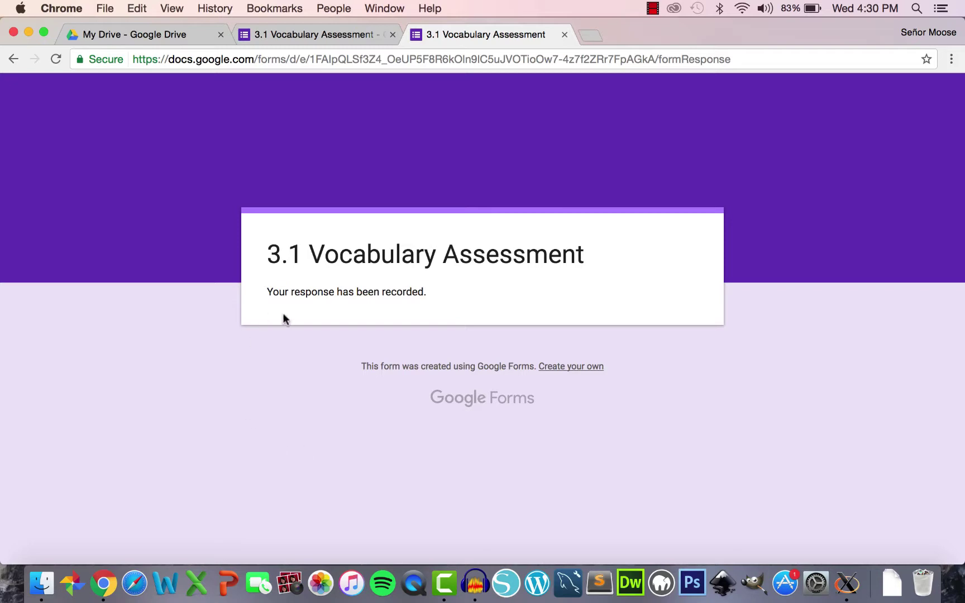
- Close the form tabs, then briefly open and close the Responses spreadsheet from My Drive
left_click(565, 35)
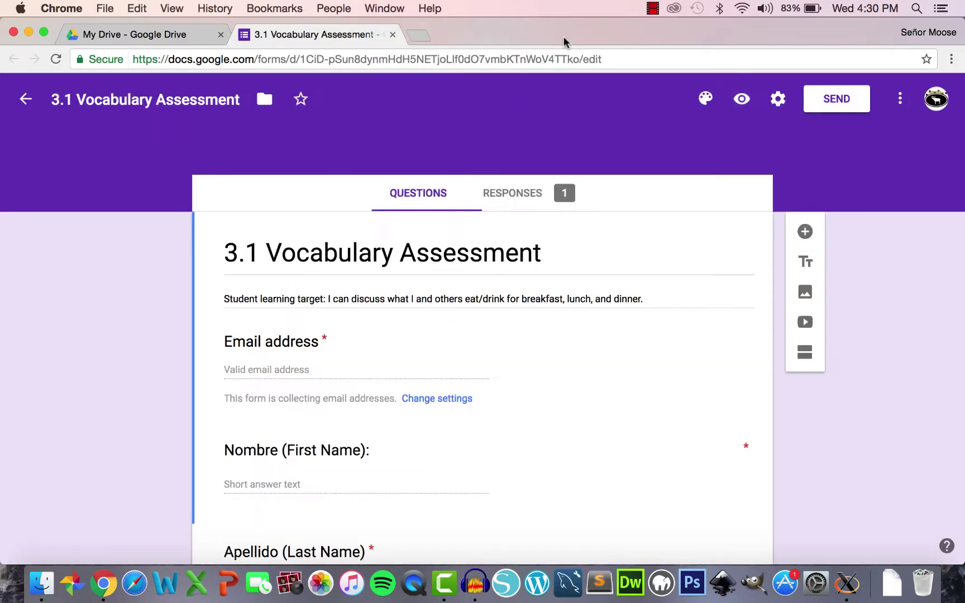
left_click(393, 35)
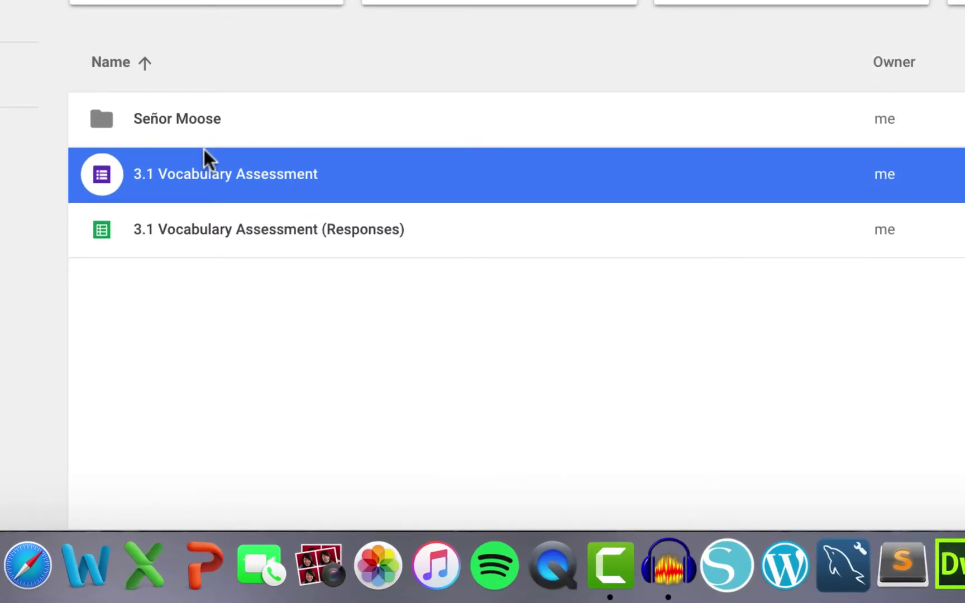
double_click(183, 241)
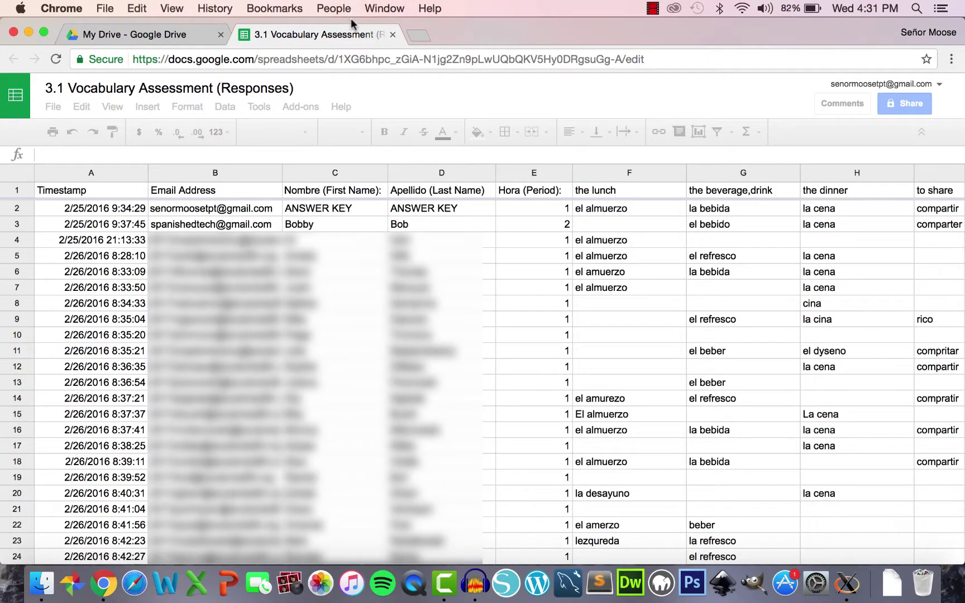
left_click(393, 36)
- Open the form's RESPONSES tab and launch its linked Google Sheets spreadsheet
left_click(255, 375)
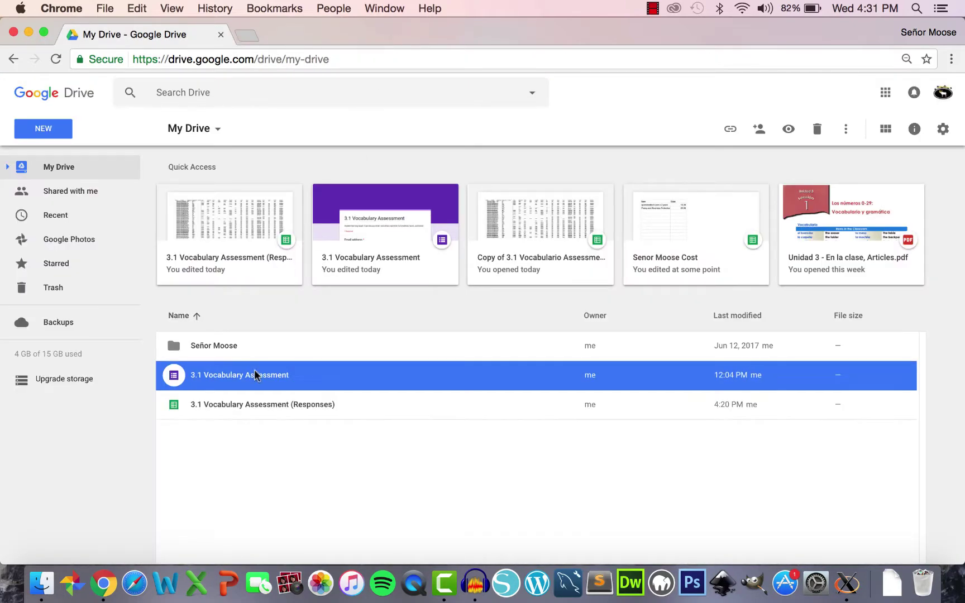
double_click(254, 376)
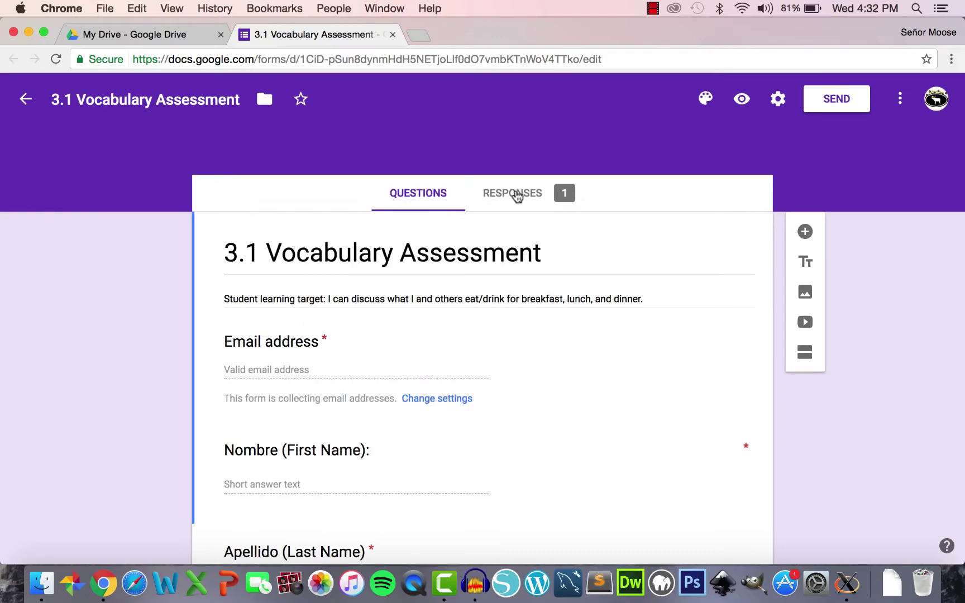
left_click(518, 194)
left_click(714, 237)
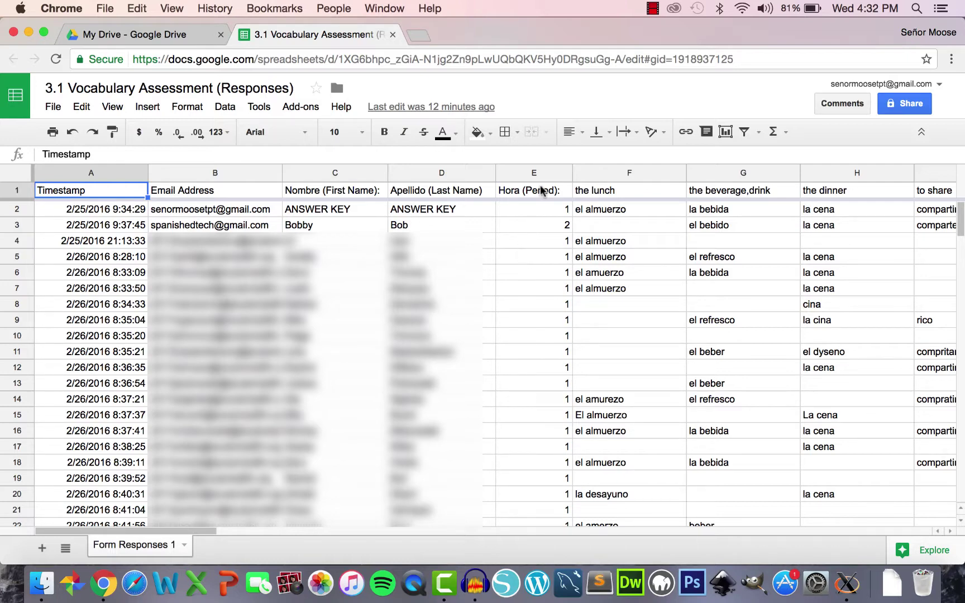
scroll(540, 294, "down", 1)
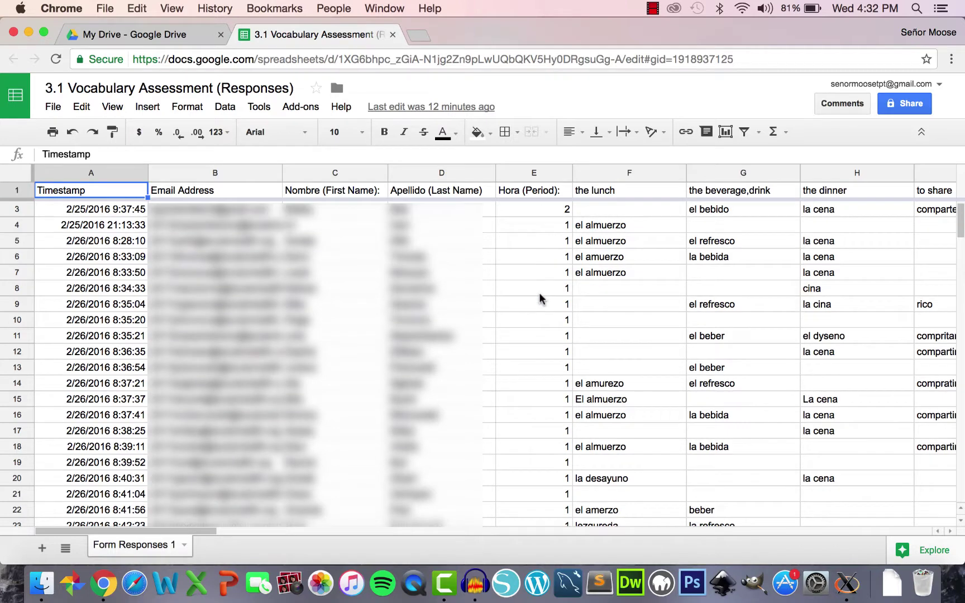
scroll(540, 299, "down", 10)
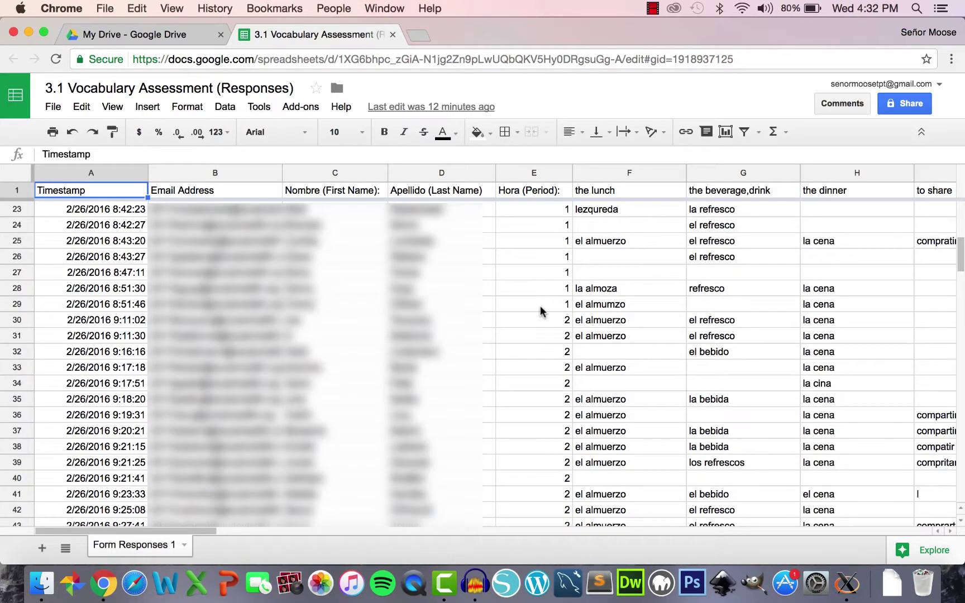
scroll(540, 302, "down", 14)
scroll(550, 330, "down", 2)
key("ctrl+Home")
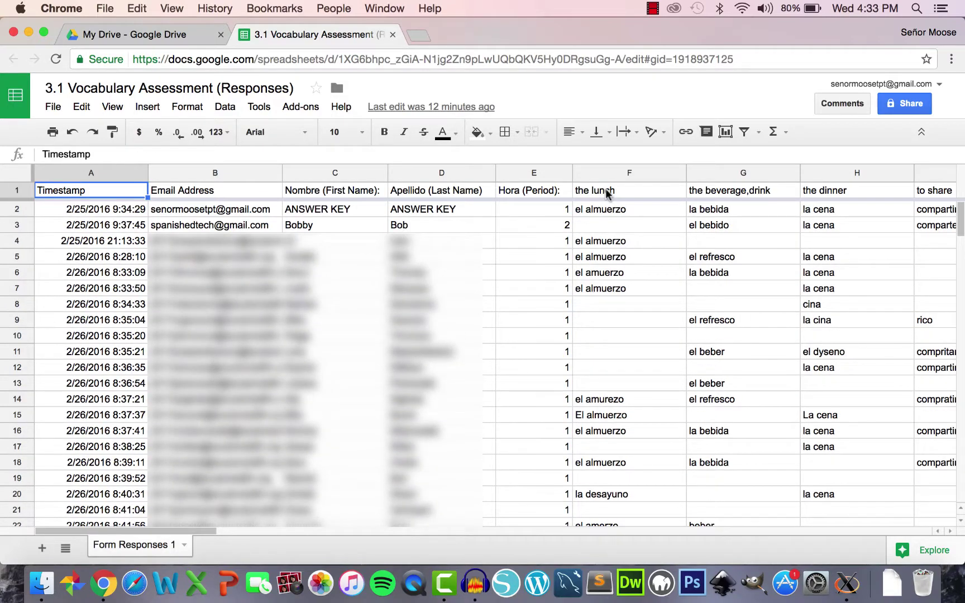
left_click(607, 194)
key("Right")
key("Right")
key("Right")
key("Right")
key("Right")
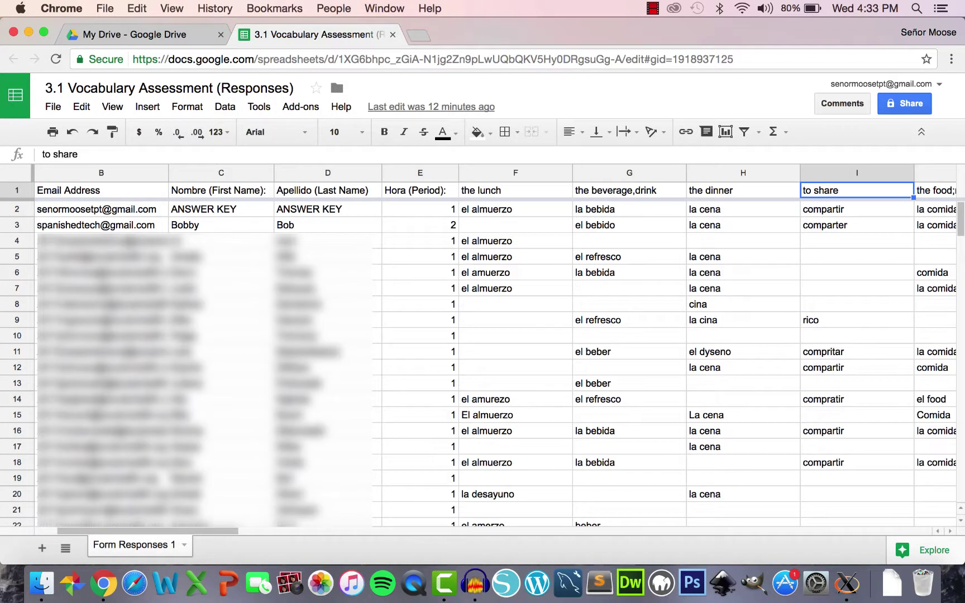
key("Right")
key("Right")
key("Right")
key("Right")
key("Right")
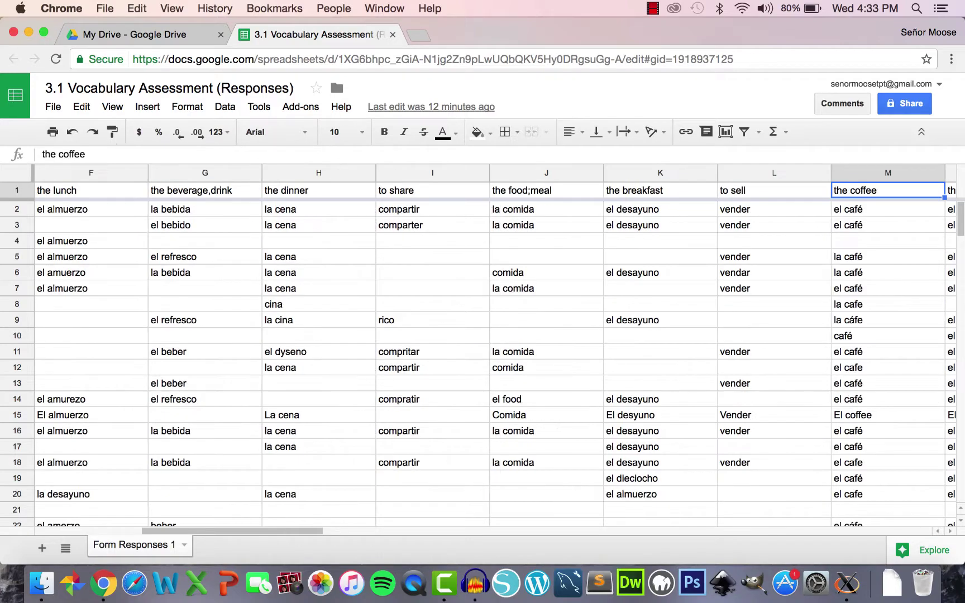
key("Right")
key("Down")
key("Down")
key("Down")
key("Down")
key("Down")
key("Down")
key("Down")
key("Down")
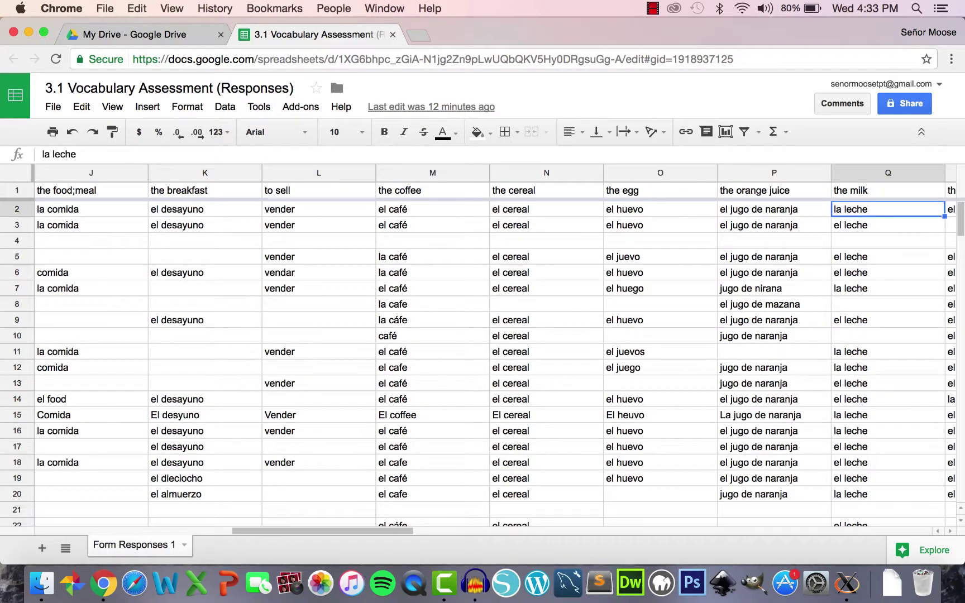
key("Left")
key("Left")
key("Left")
key("Left")
key("Left")
key("Left")
key("Left")
key("Left")
key("Left")
key("Left")
key("Left")
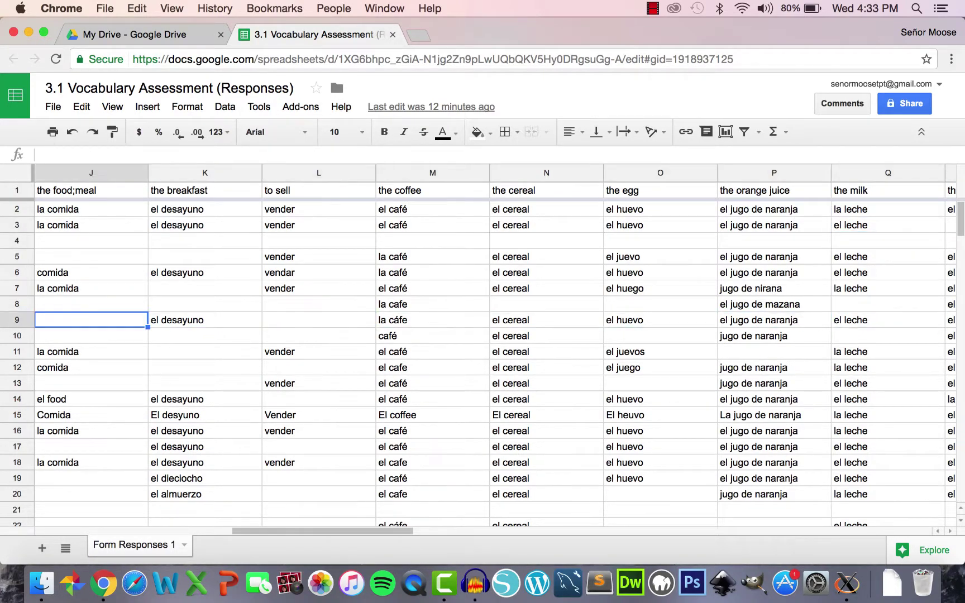
key("Left")
key("Left")
key("Left")
key("Left")
key("Left")
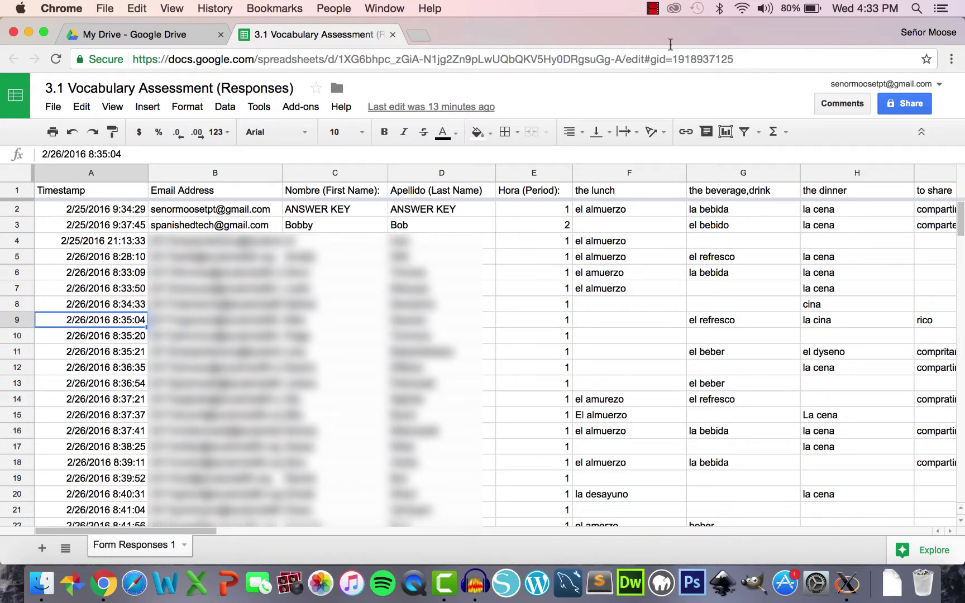
- Search the add-on store for 'flubaroo' and install the free Flubaroo add-on
left_click(300, 109)
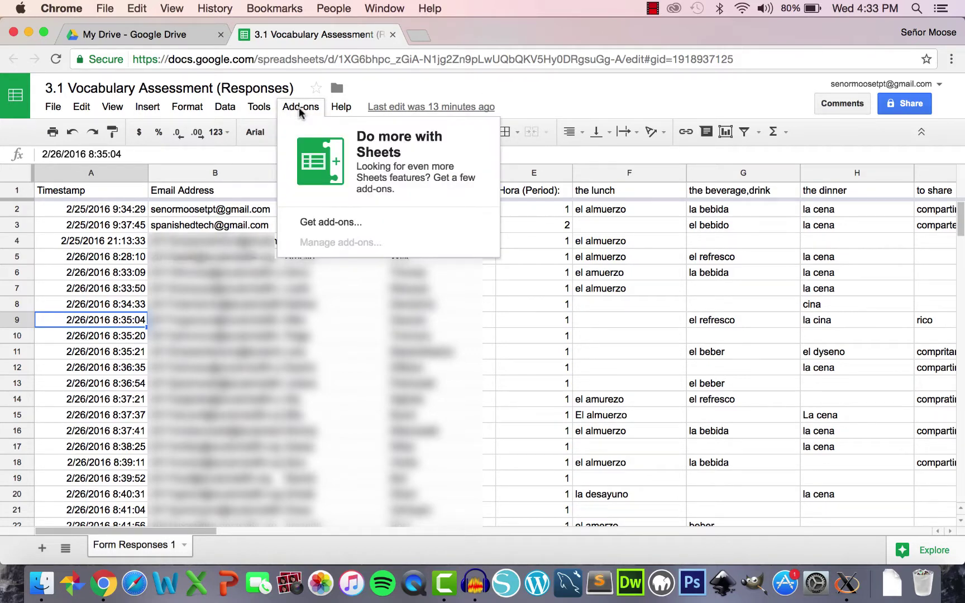
left_click(327, 226)
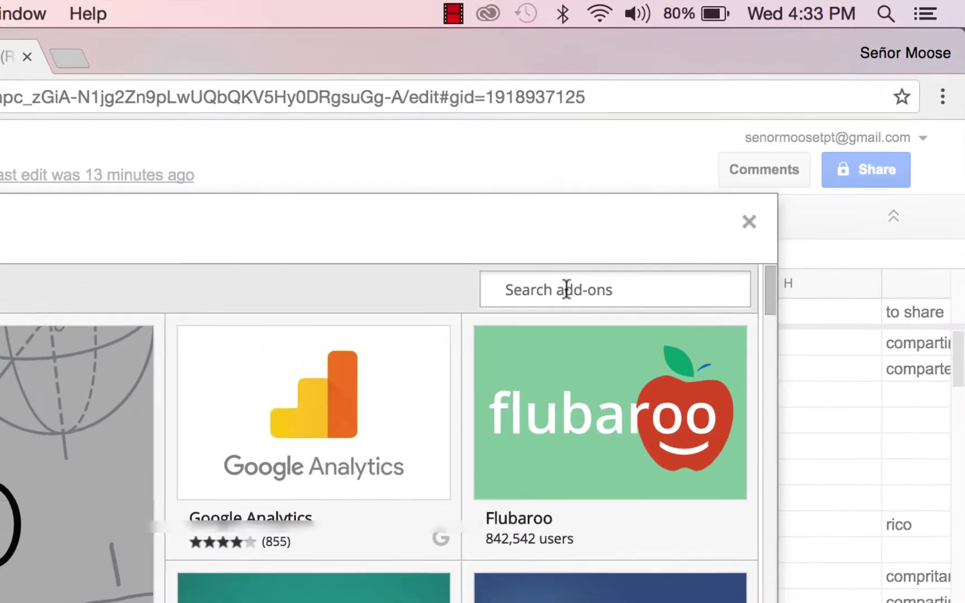
left_click(722, 176)
type("flubaroo")
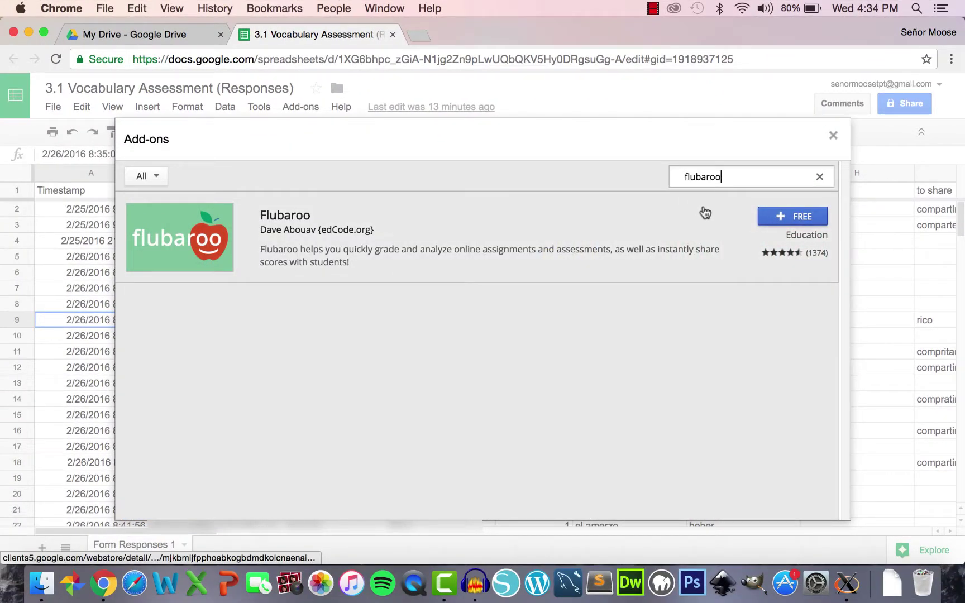
left_click(780, 219)
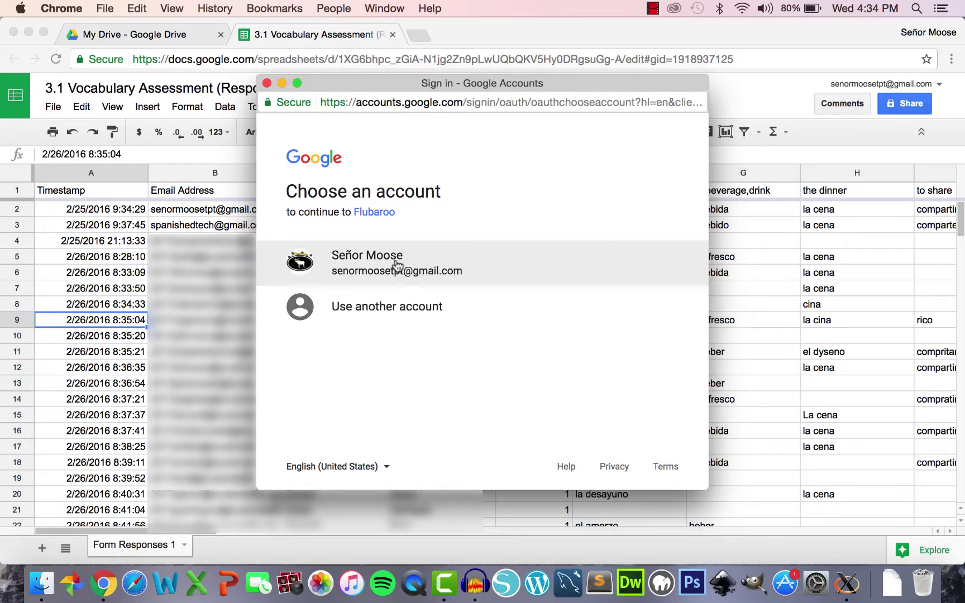
- Sign in with the teacher's Google account and allow Flubaroo's requested permissions
left_click(396, 265)
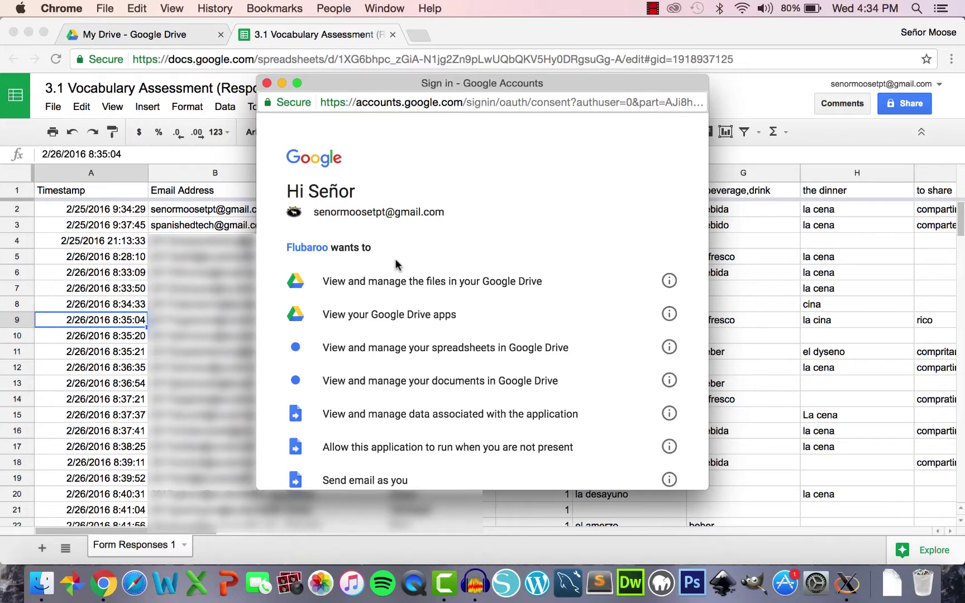
scroll(396, 265, "down", 2)
scroll(396, 265, "down", 6)
scroll(396, 265, "down", 1)
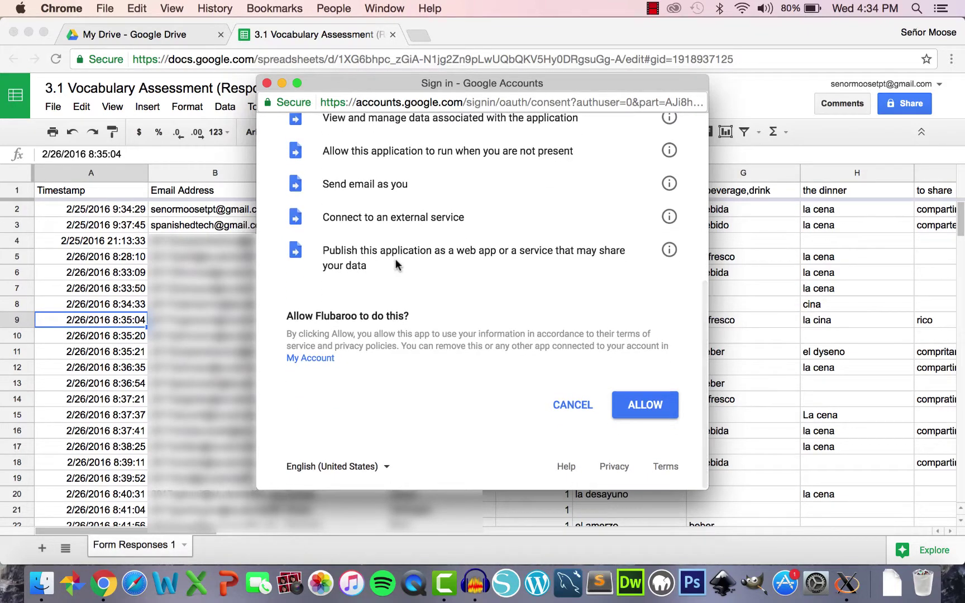
left_click(641, 408)
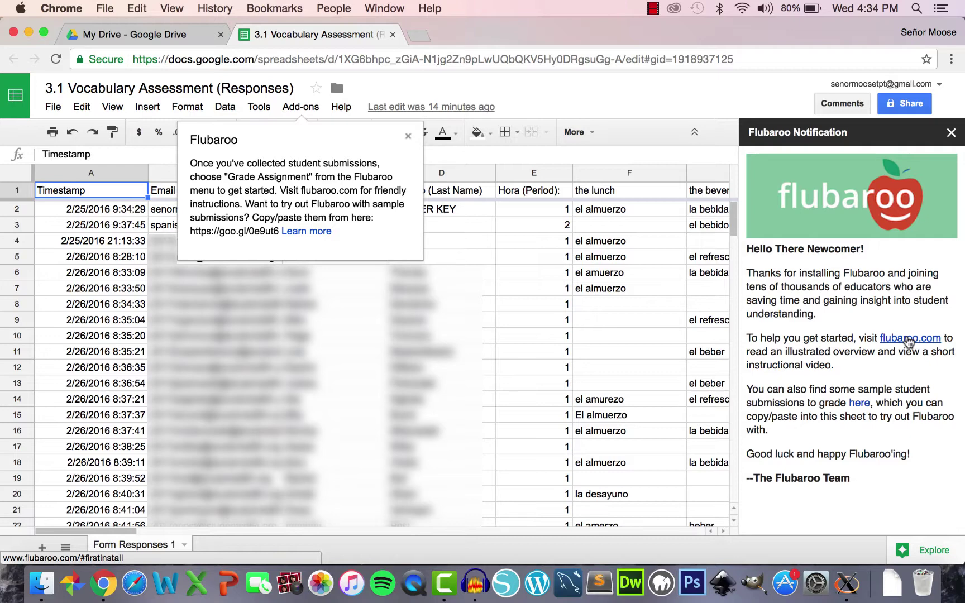
- Close the Flubaroo welcome popup and return to the My Drive tab
left_click(408, 135)
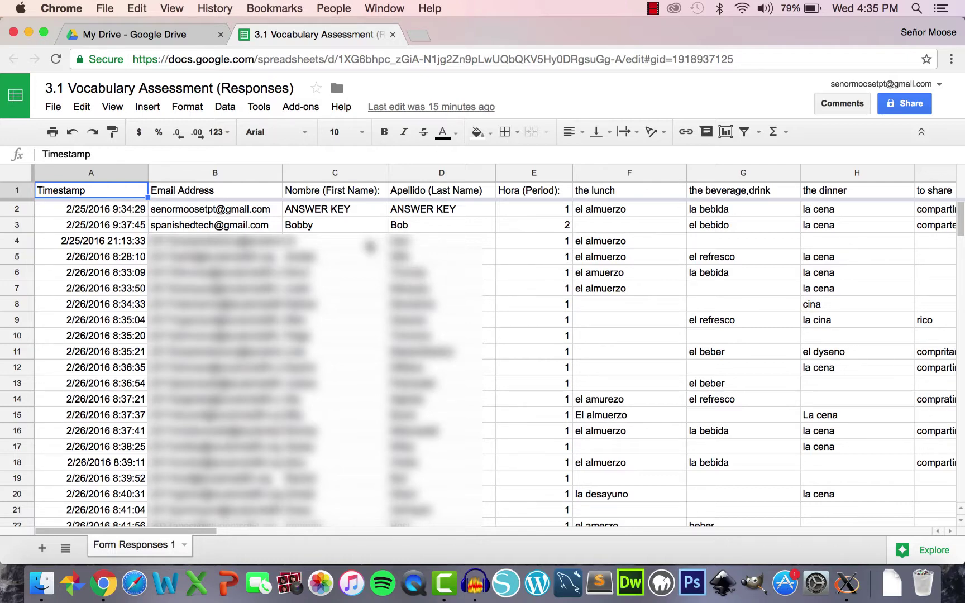
left_click(136, 35)
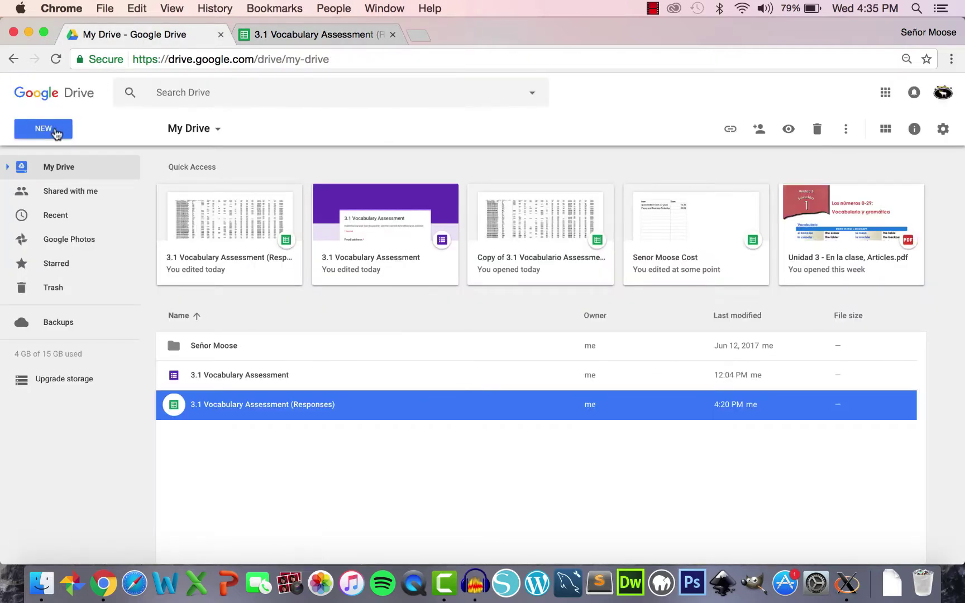
- Create a blank Untitled spreadsheet, enable Flubaroo in it, and close its tab
left_click(54, 126)
left_click(72, 257)
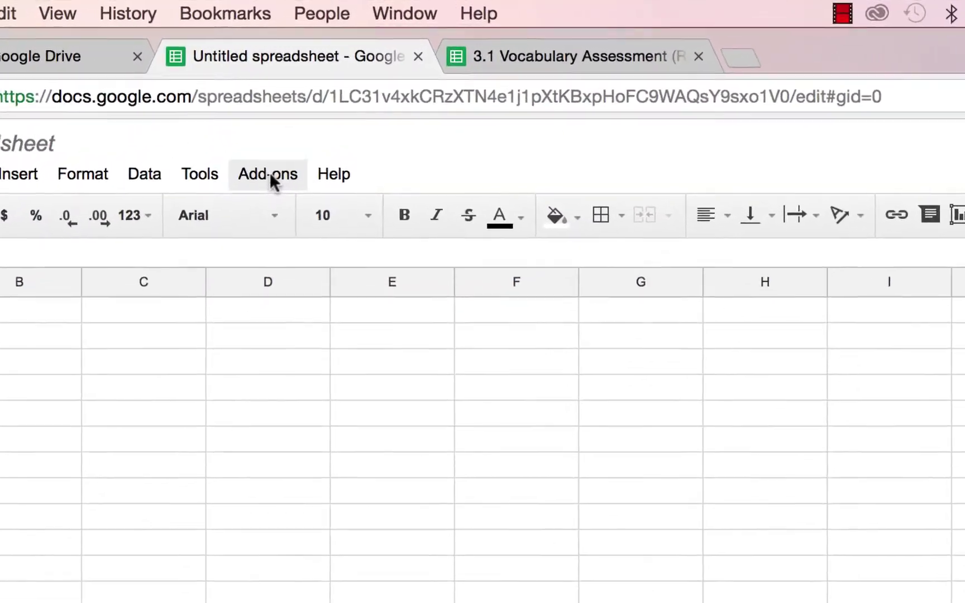
left_click(302, 107)
mouse_move(286, 220)
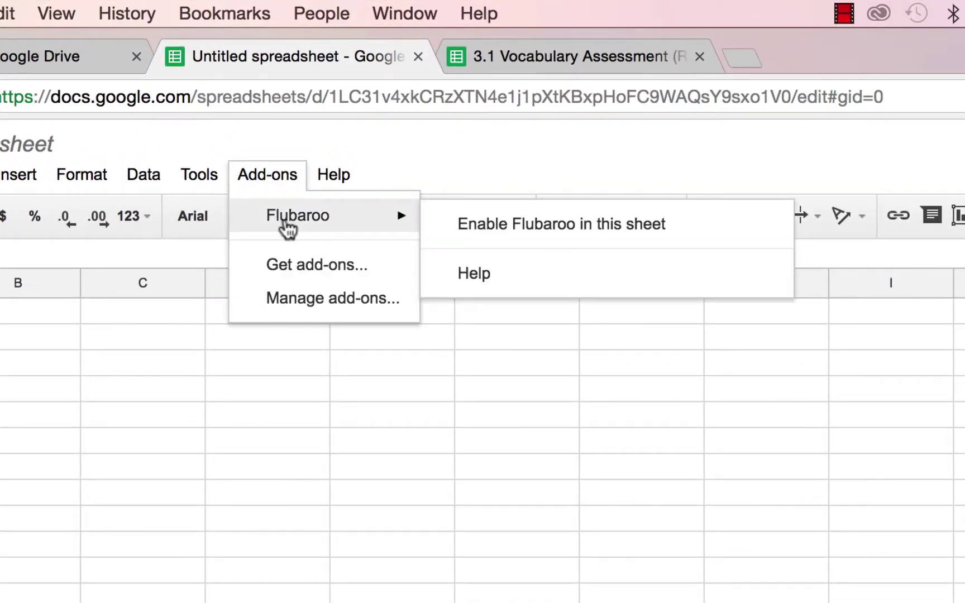
left_click(508, 229)
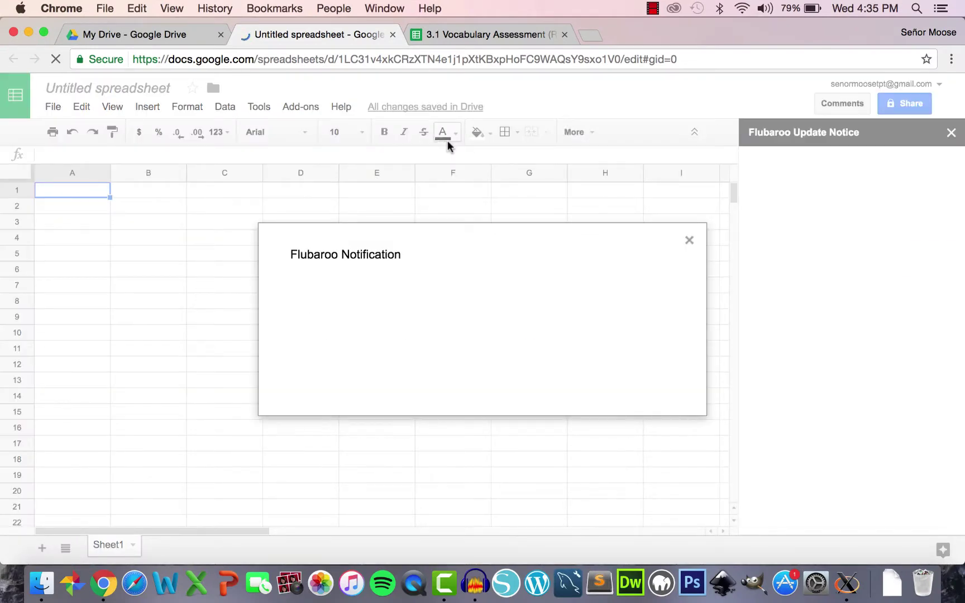
left_click(689, 241)
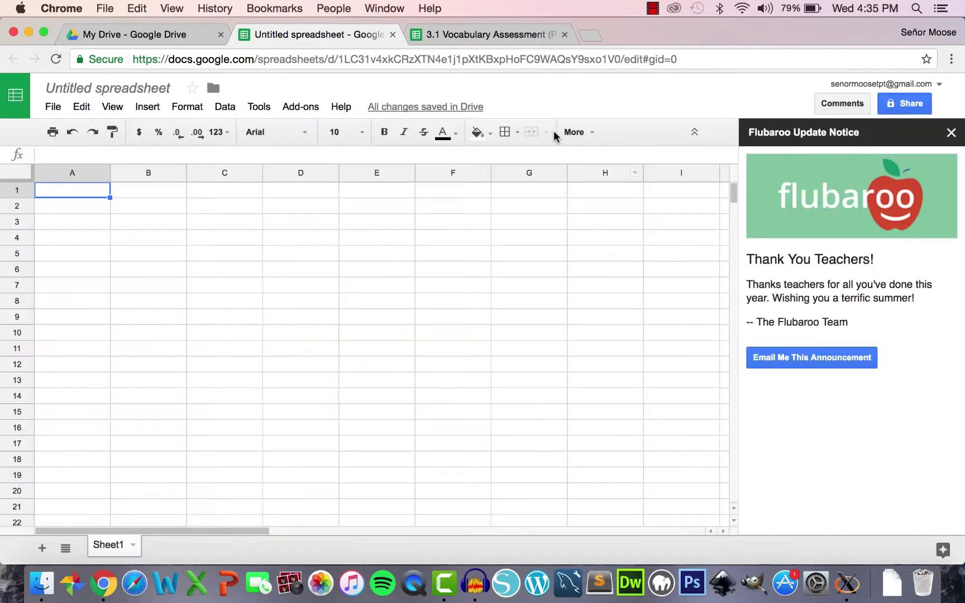
left_click(394, 35)
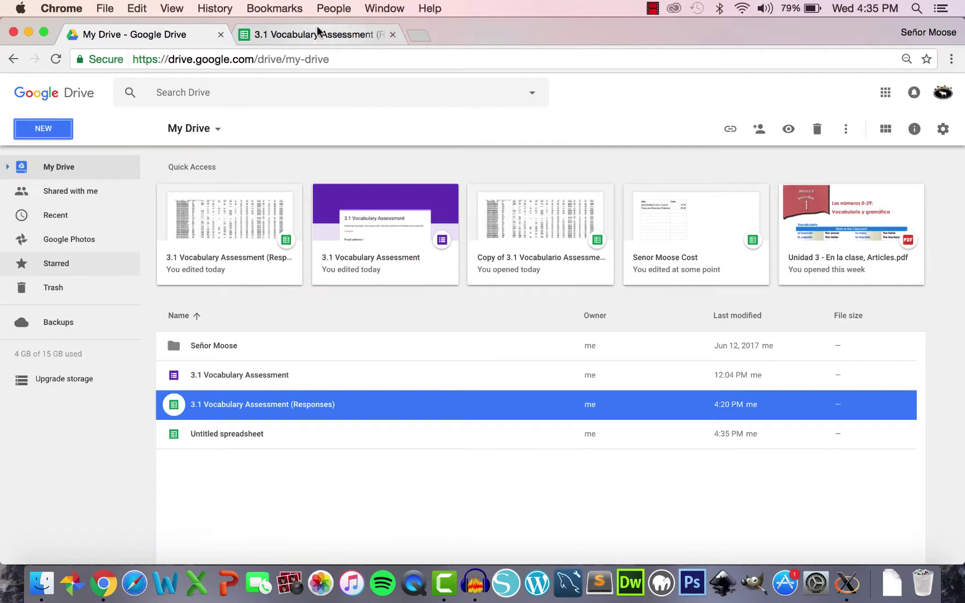
- Switch back to the 3.1 Vocabulary Assessment (Responses) spreadsheet and show its Add-ons list with Flubaroo
left_click(317, 34)
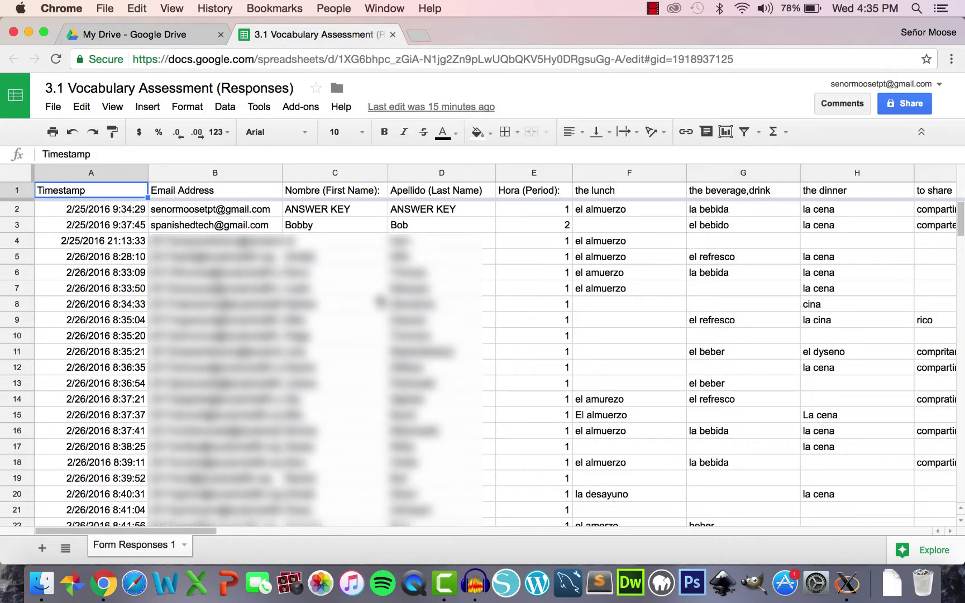
left_click(301, 107)
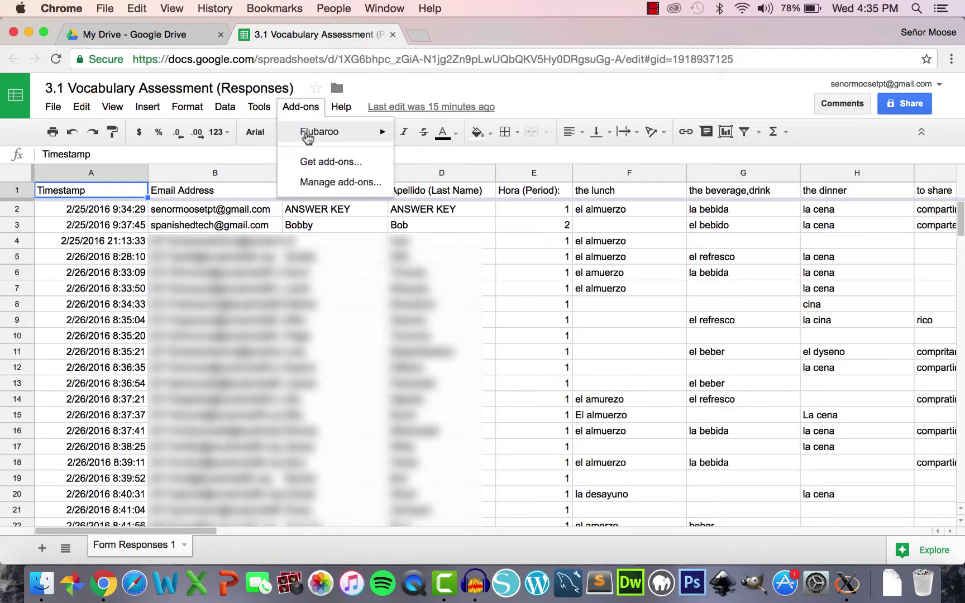
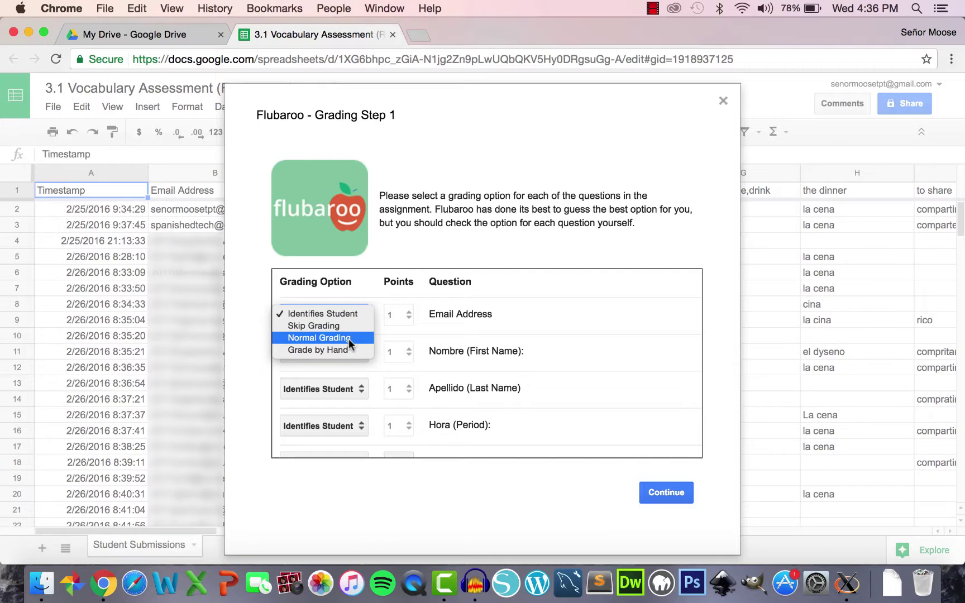
- Keep the name, Email Address and period questions set to Identifies Student
left_click(347, 315)
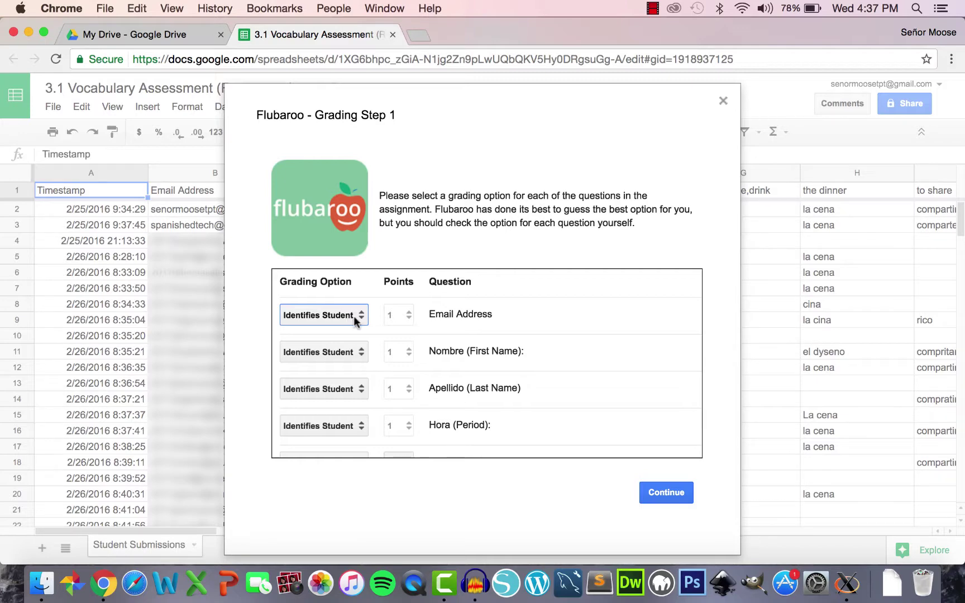
scroll(354, 316, "down", 1)
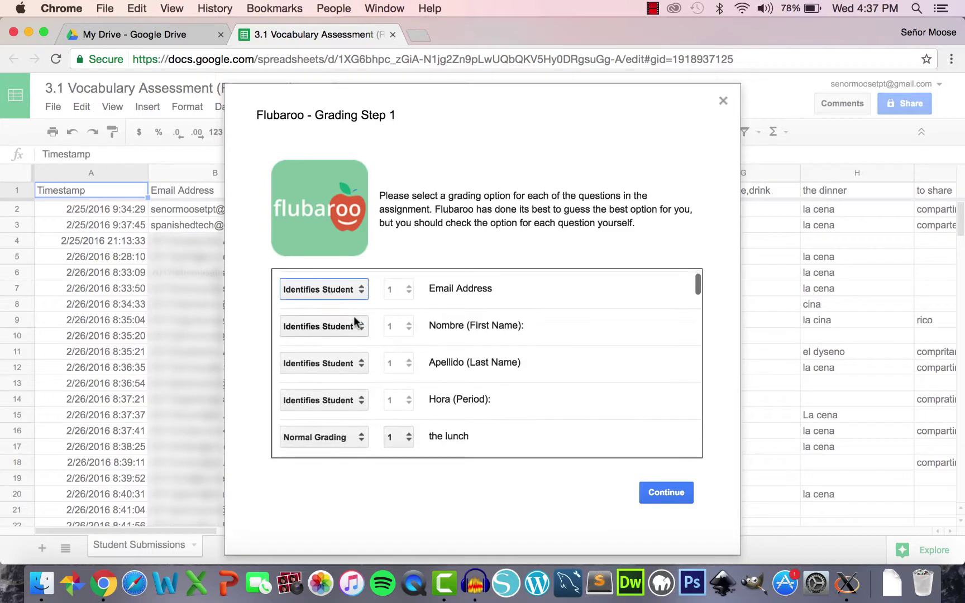
left_click(334, 291)
left_click(334, 290)
scroll(393, 362, "down", 2)
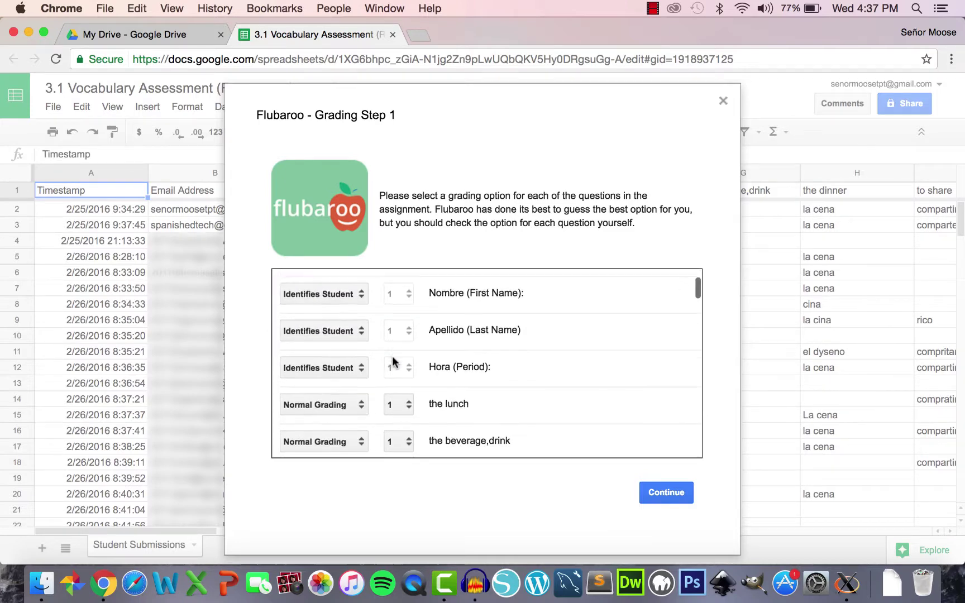
scroll(393, 362, "down", 3)
scroll(393, 362, "down", 1)
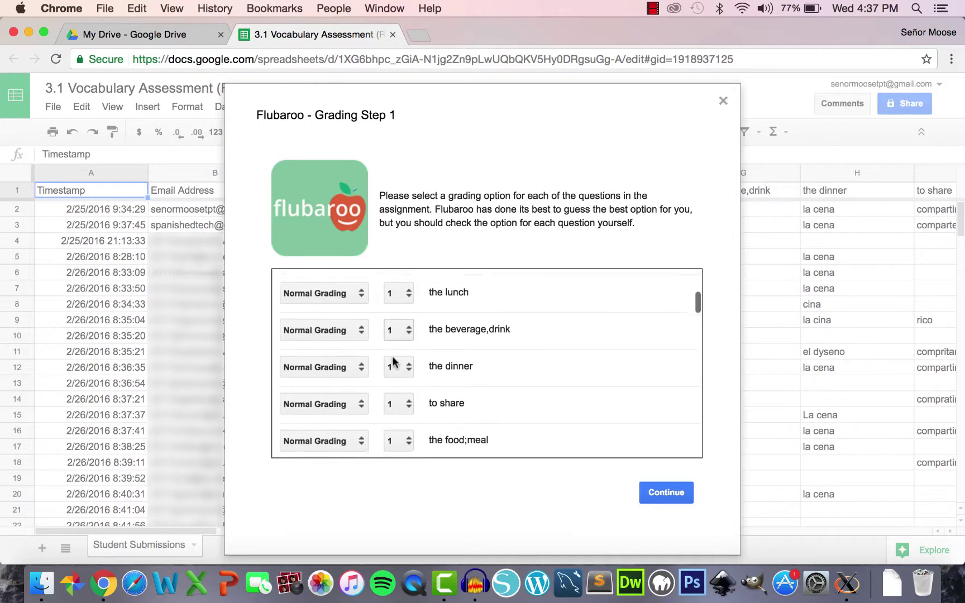
scroll(393, 362, "up", 2)
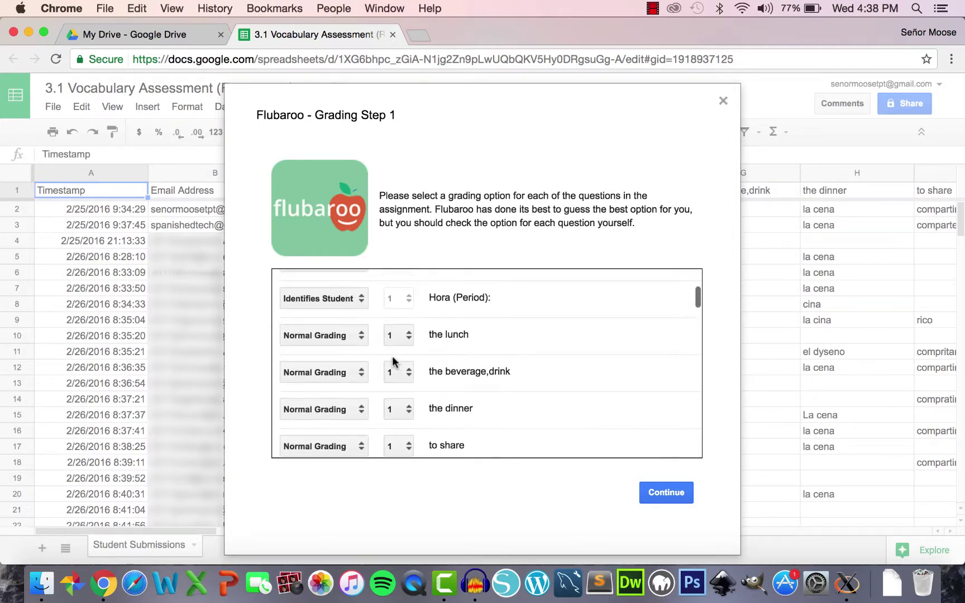
scroll(393, 362, "up", 6)
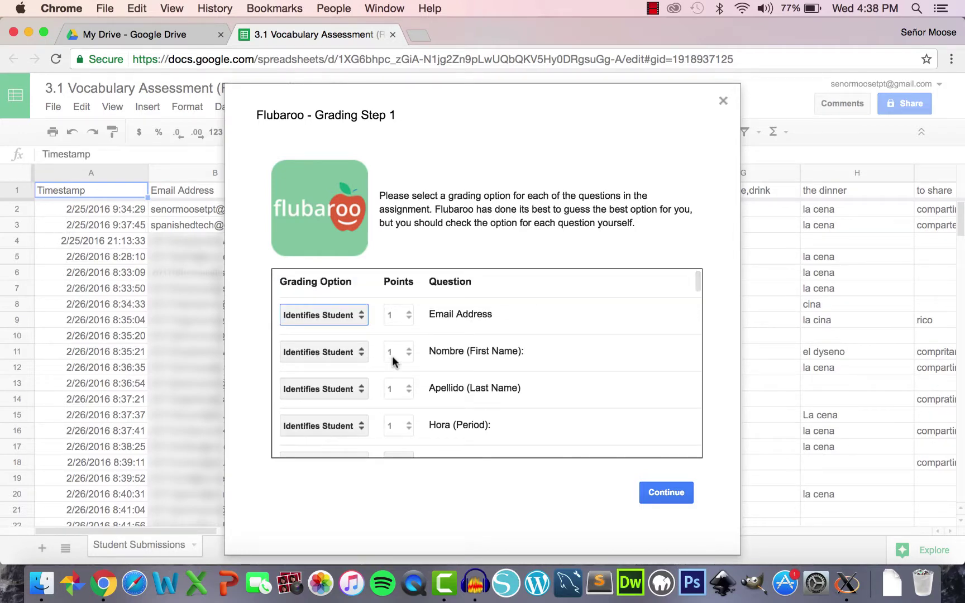
scroll(395, 277, "down", 2)
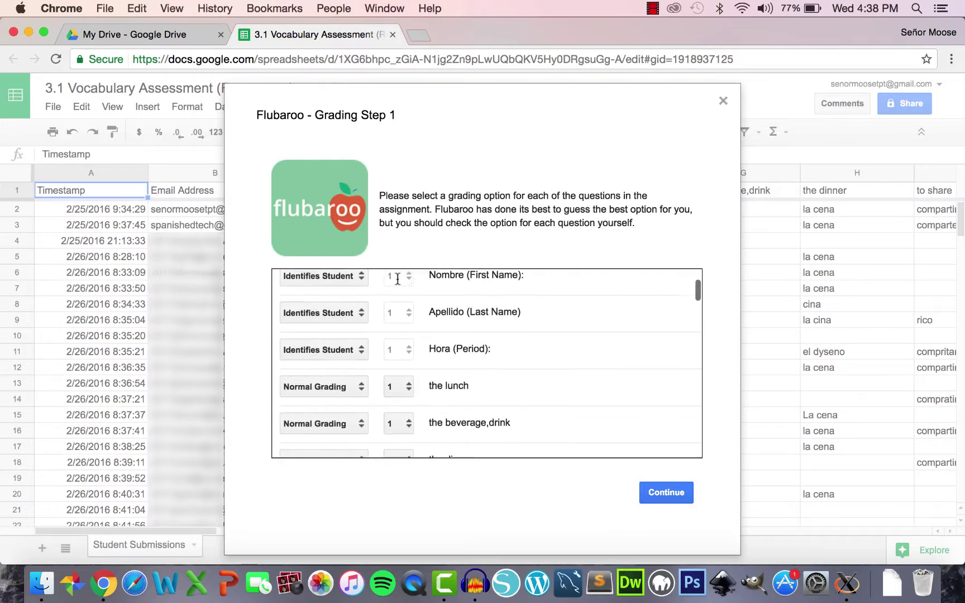
scroll(403, 355, "down", 1)
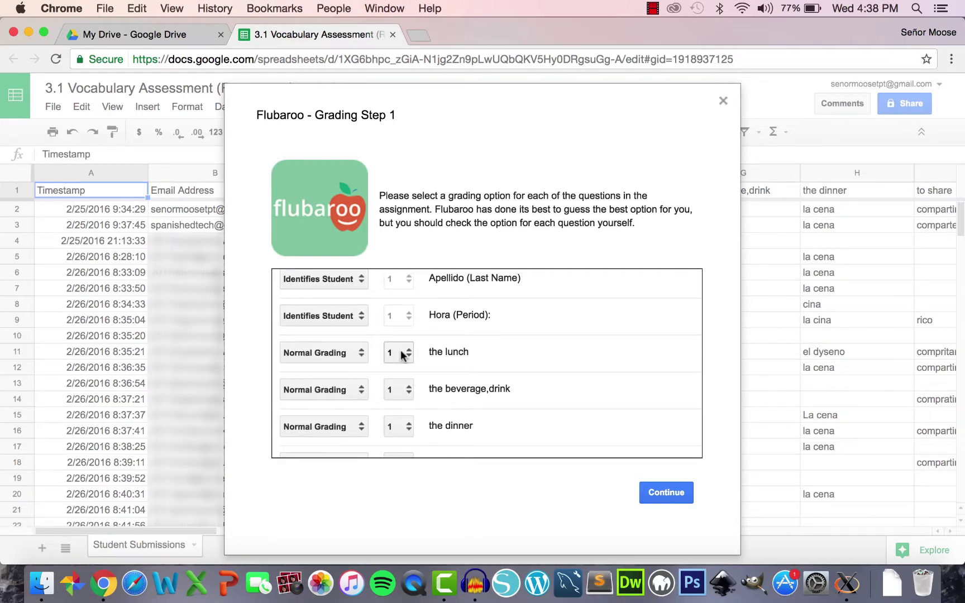
- Leave every vocabulary question, starting with the lunch, on Normal Grading worth 1 point, and continue
left_click(402, 355)
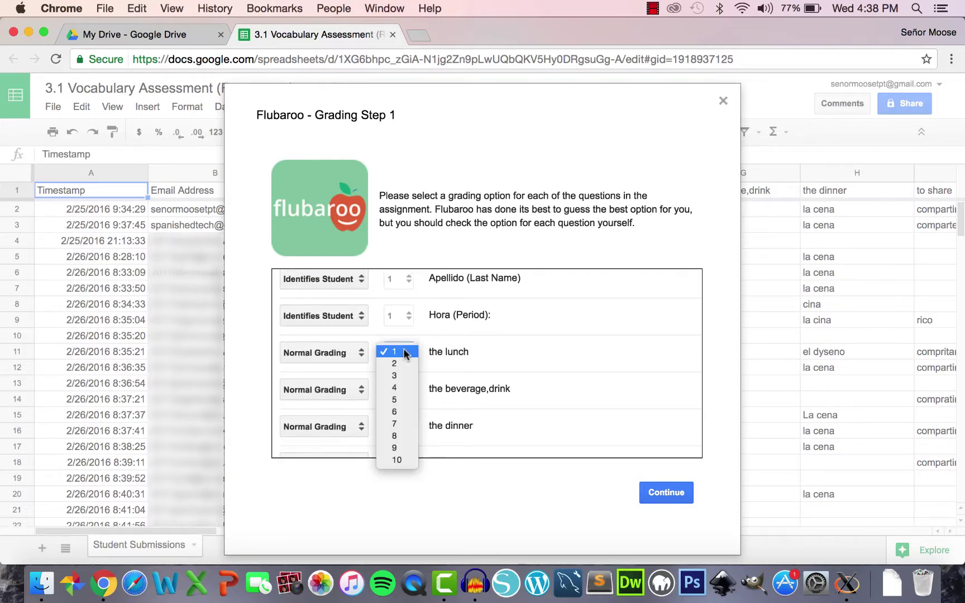
left_click(406, 353)
left_click(356, 353)
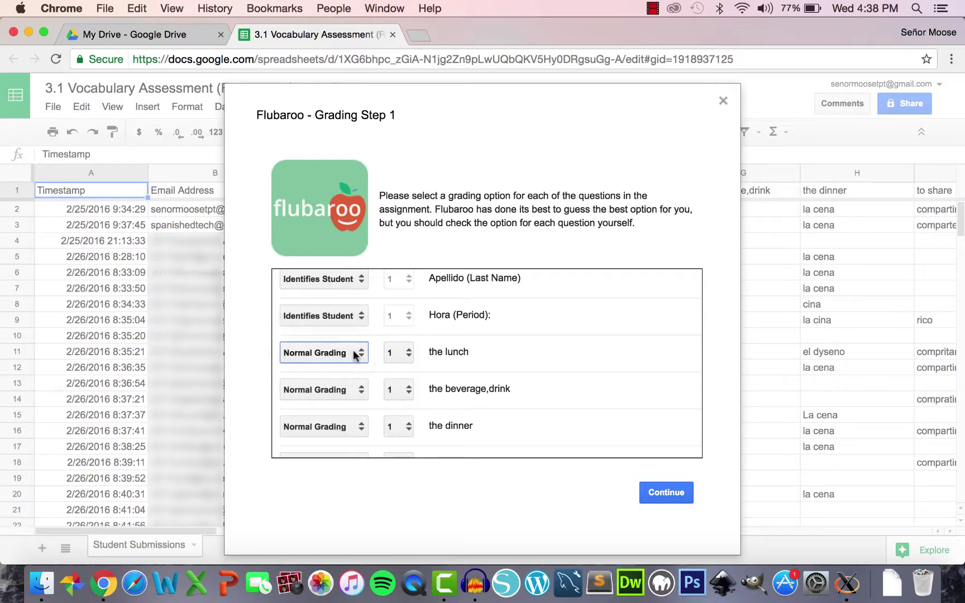
scroll(373, 358, "down", 4)
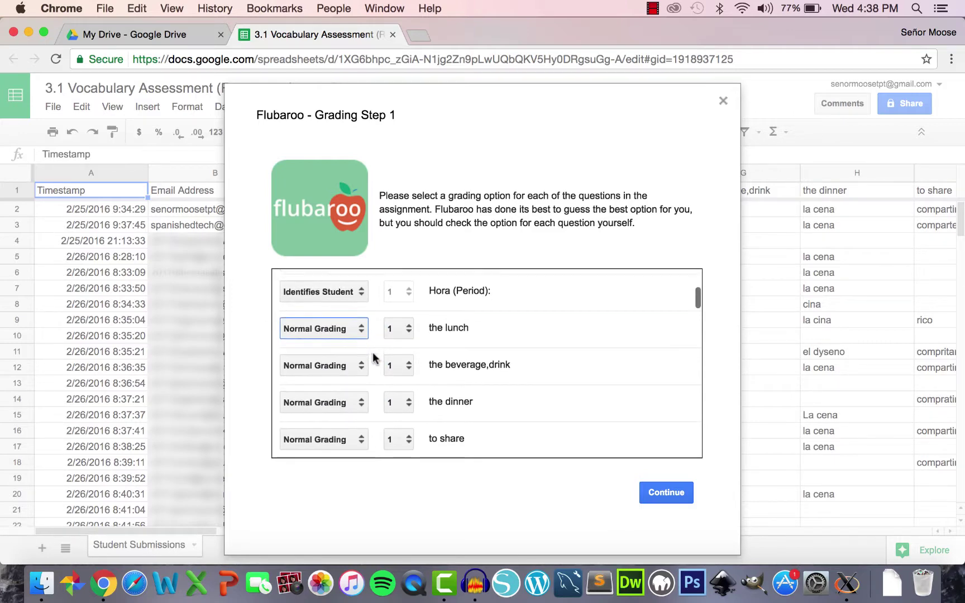
scroll(373, 358, "down", 3)
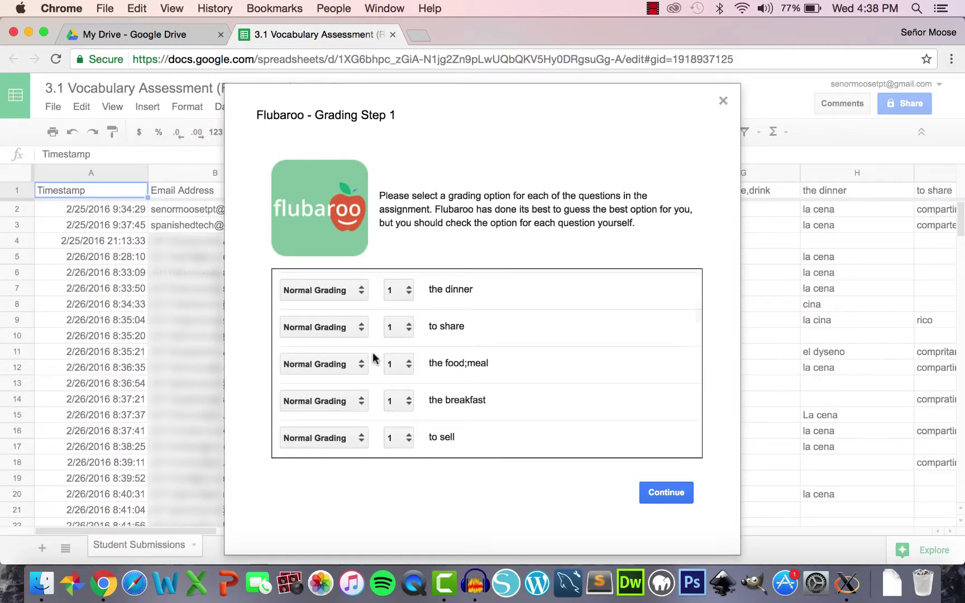
scroll(373, 358, "down", 4)
scroll(373, 358, "down", 3)
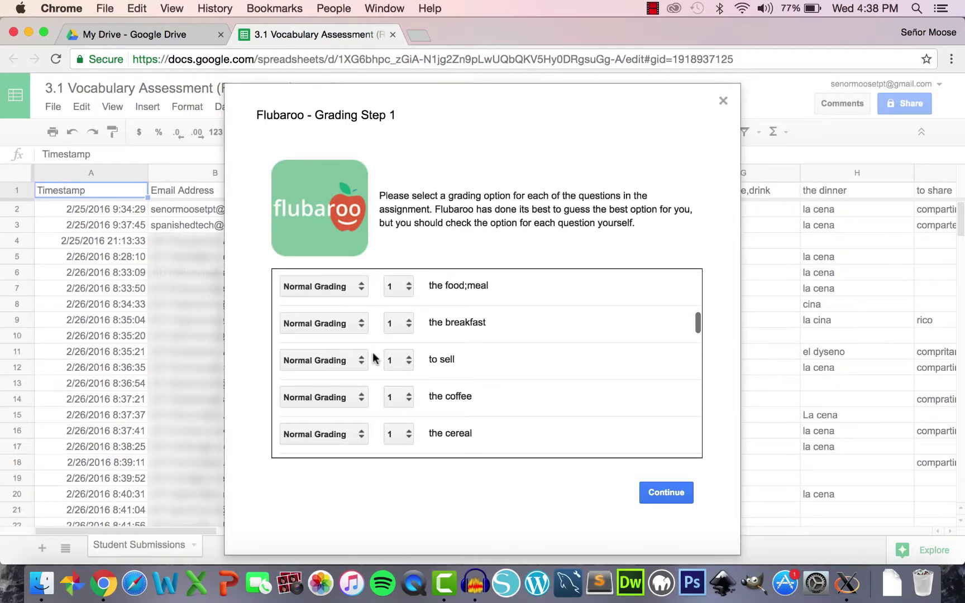
scroll(373, 357, "down", 4)
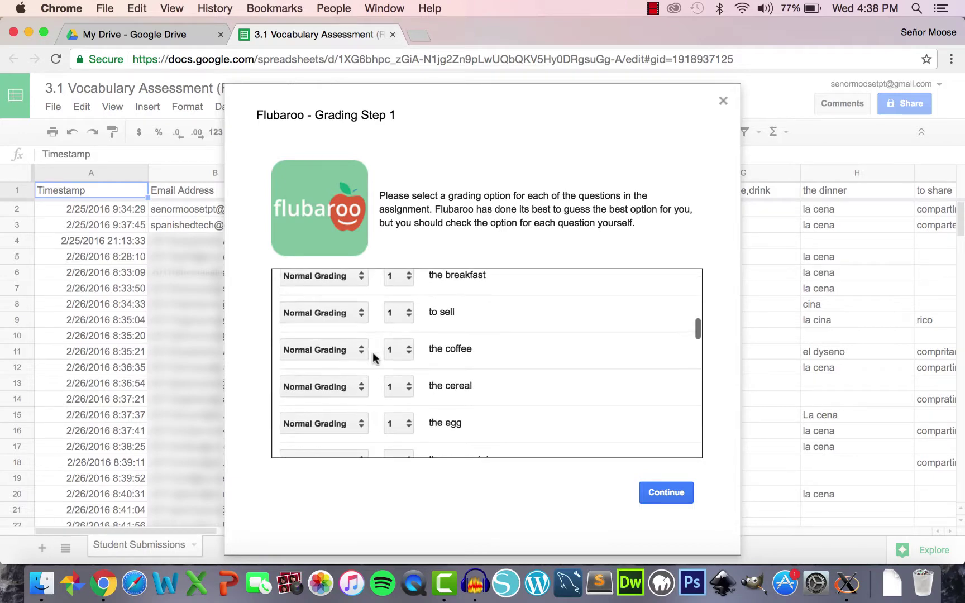
scroll(373, 357, "down", 4)
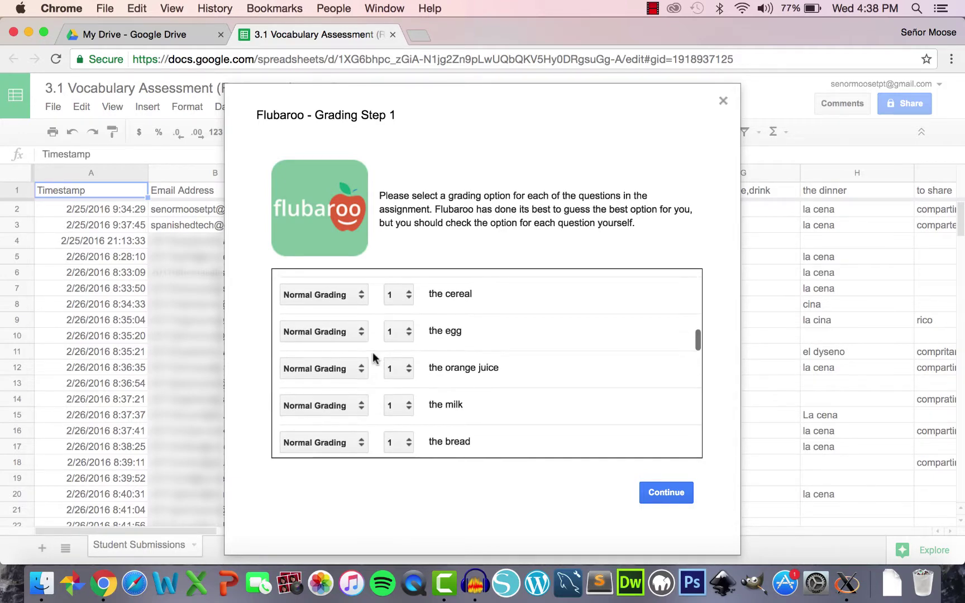
scroll(373, 357, "down", 8)
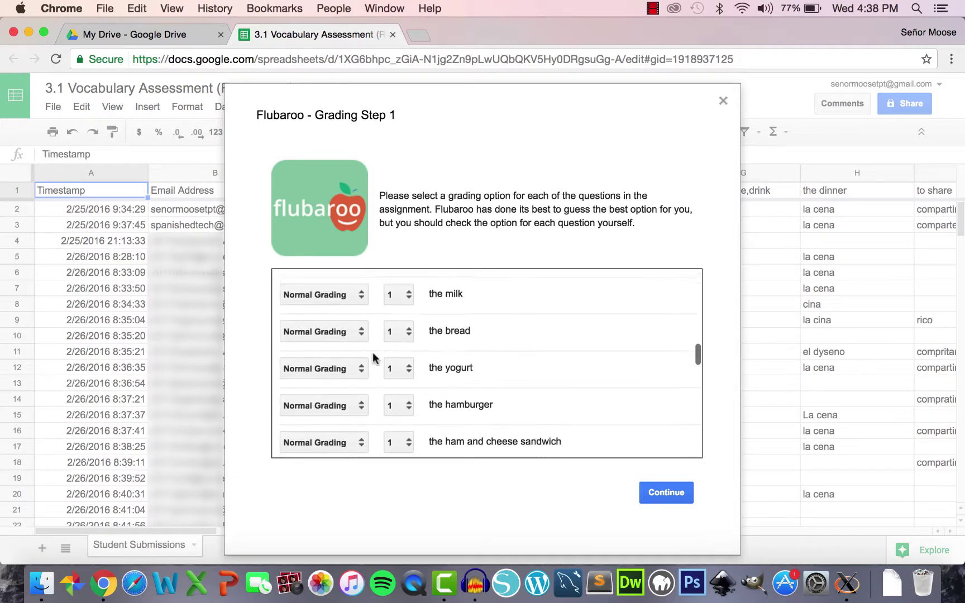
scroll(373, 357, "down", 2)
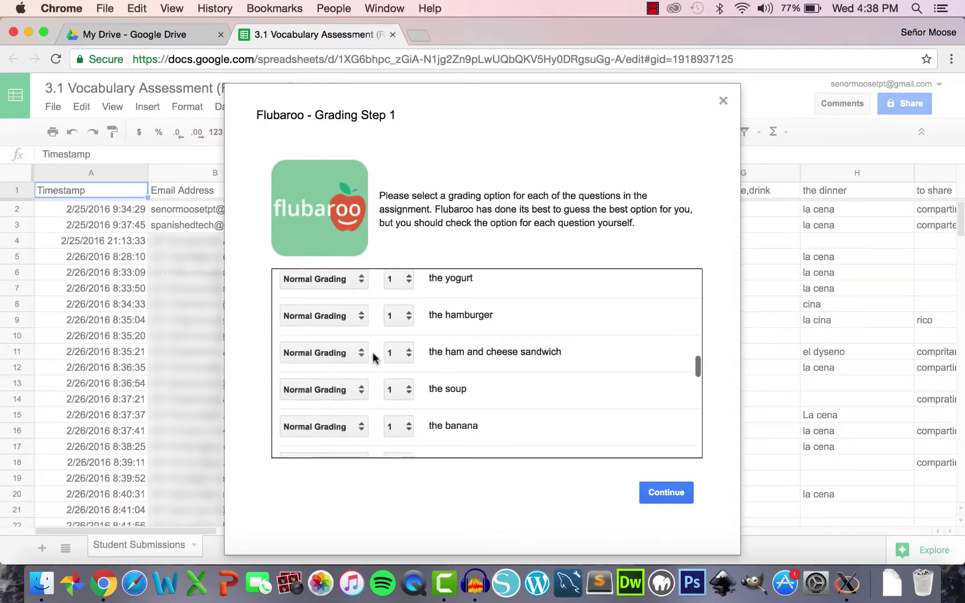
scroll(374, 358, "down", 20)
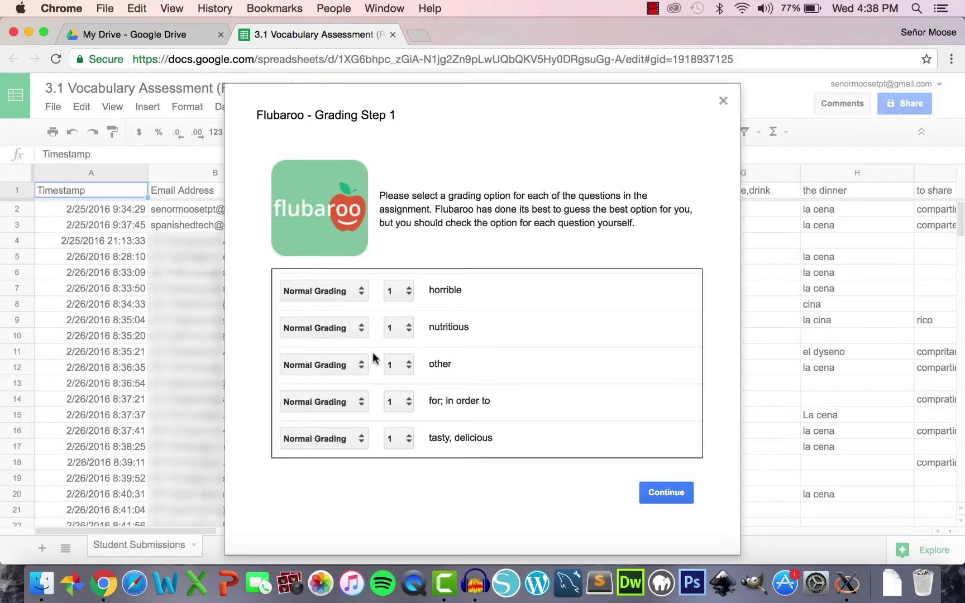
left_click(669, 494)
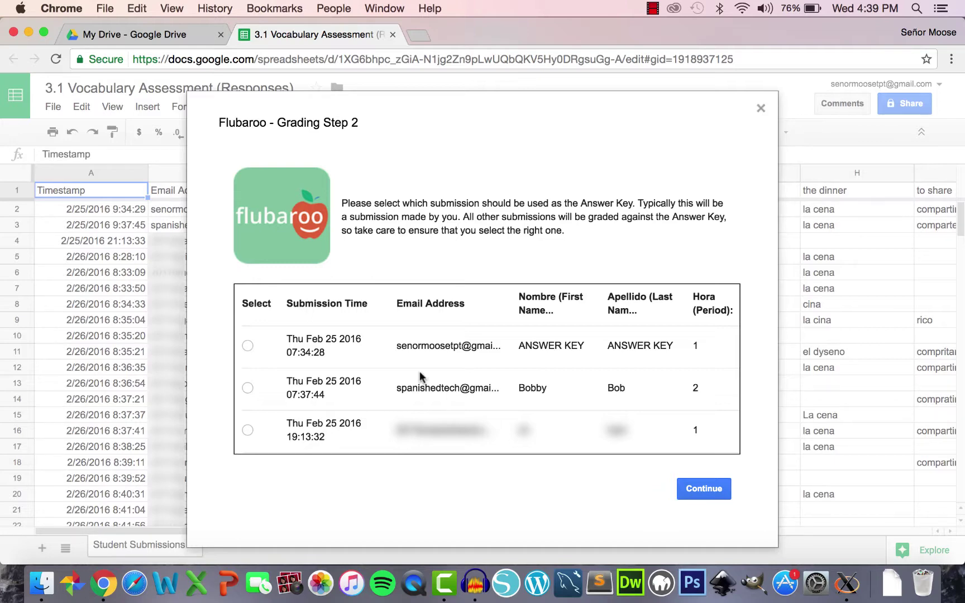
- Use the ANSWER KEY submission as the key and run the grading
left_click(247, 347)
scroll(459, 335, "down", 10)
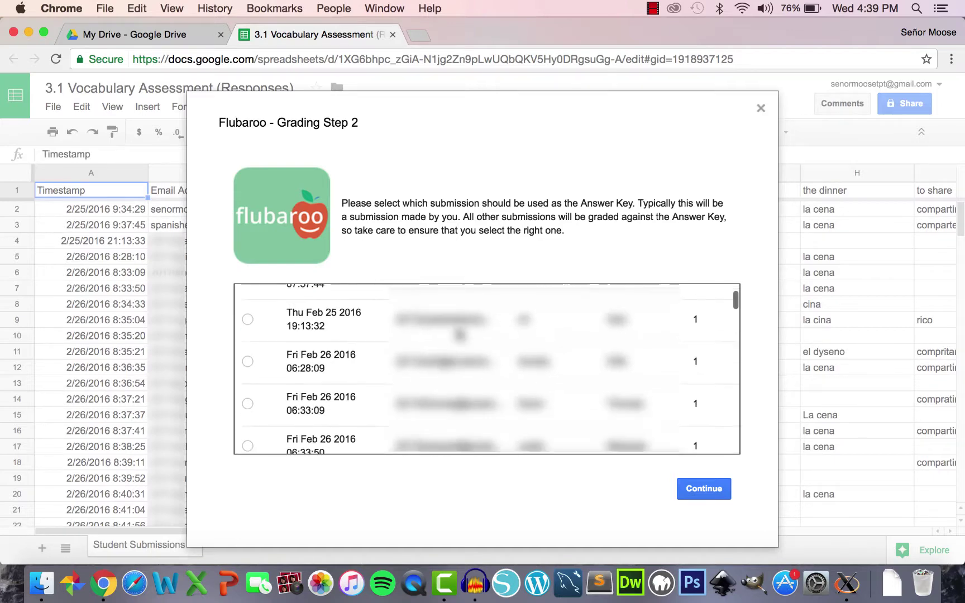
scroll(459, 335, "down", 15)
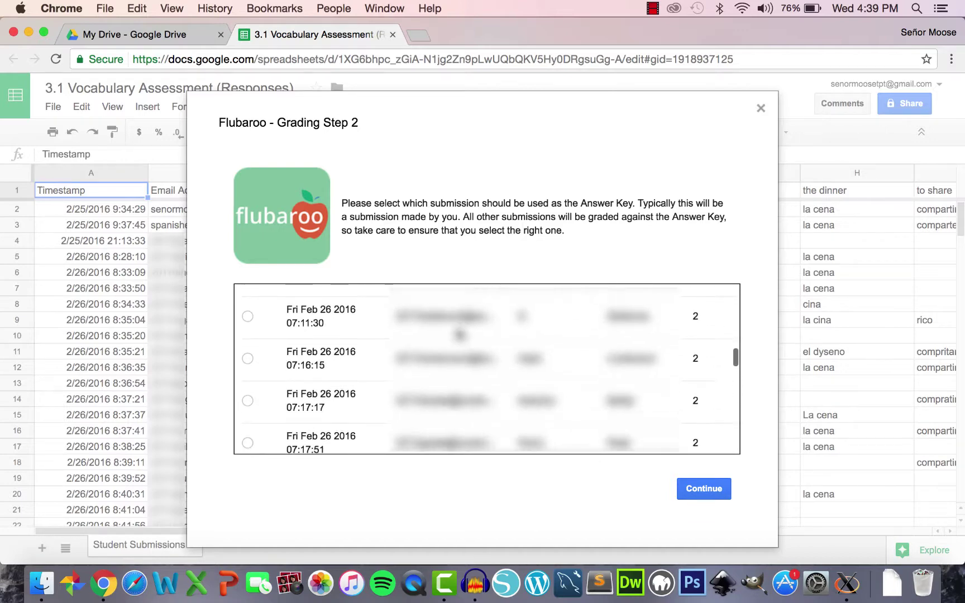
scroll(459, 335, "up", 20)
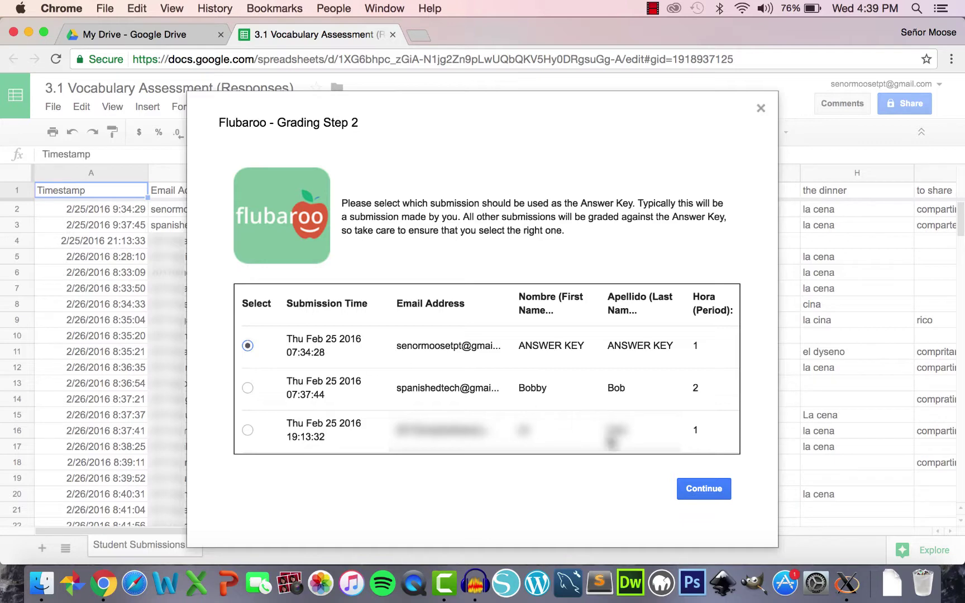
left_click(712, 487)
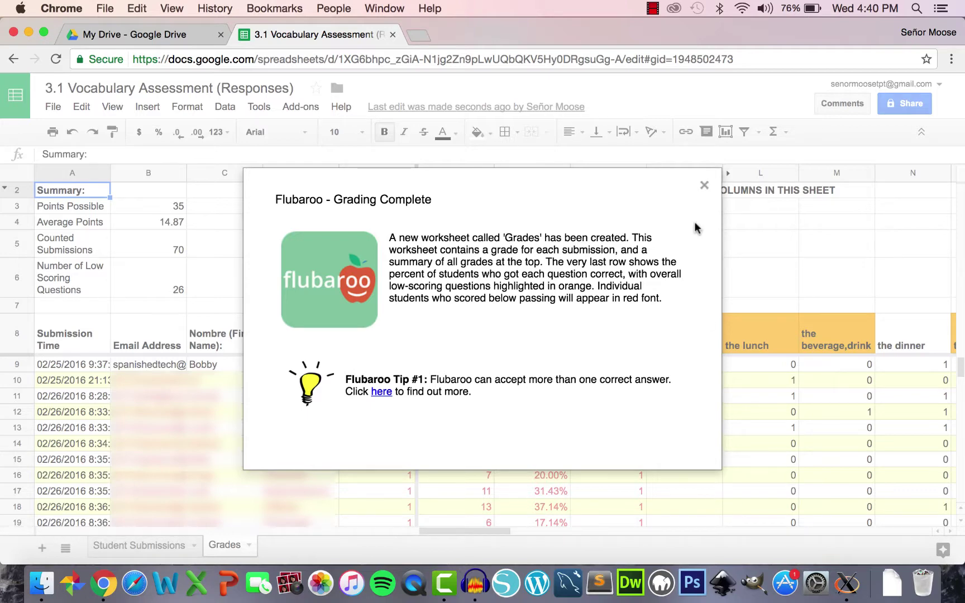
- Close the Grading Complete message and compare Student Submissions with the new Grades sheet
left_click(705, 185)
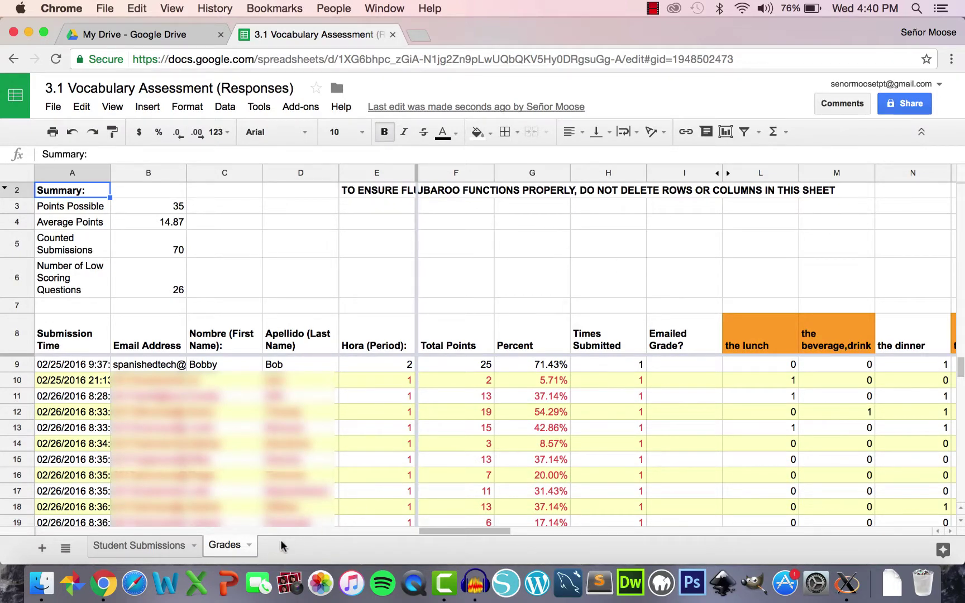
left_click(155, 548)
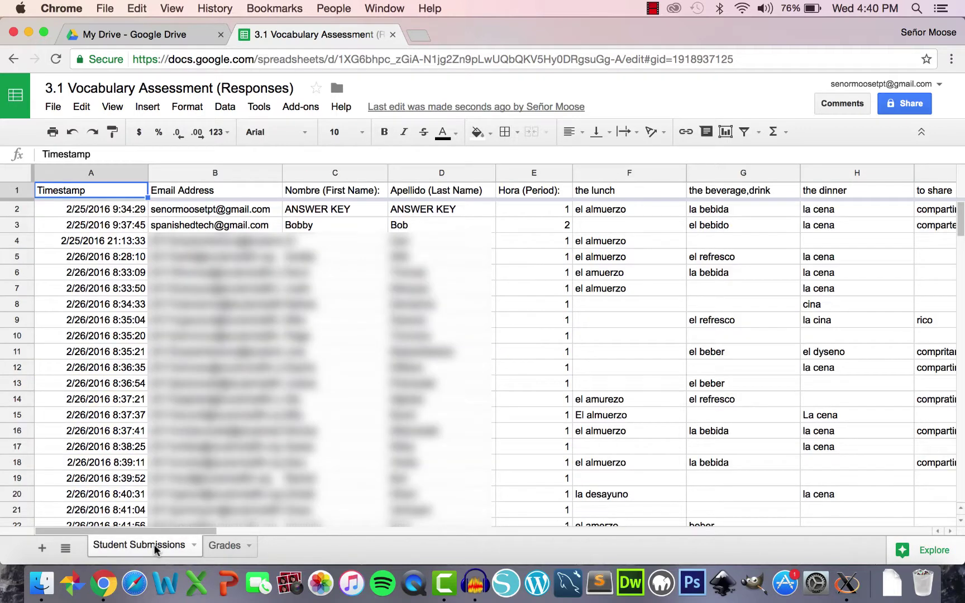
left_click(225, 548)
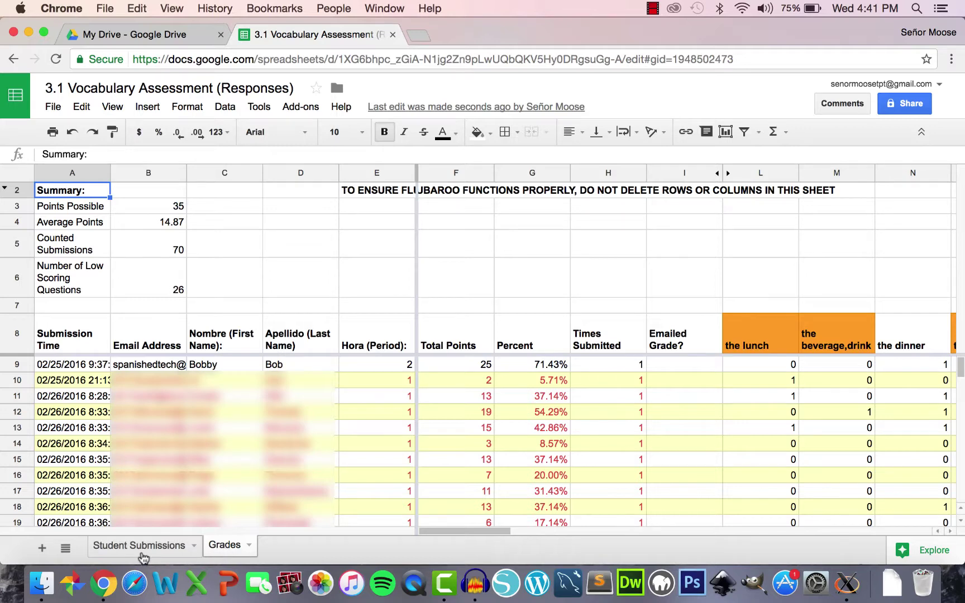
left_click(143, 556)
left_click(224, 546)
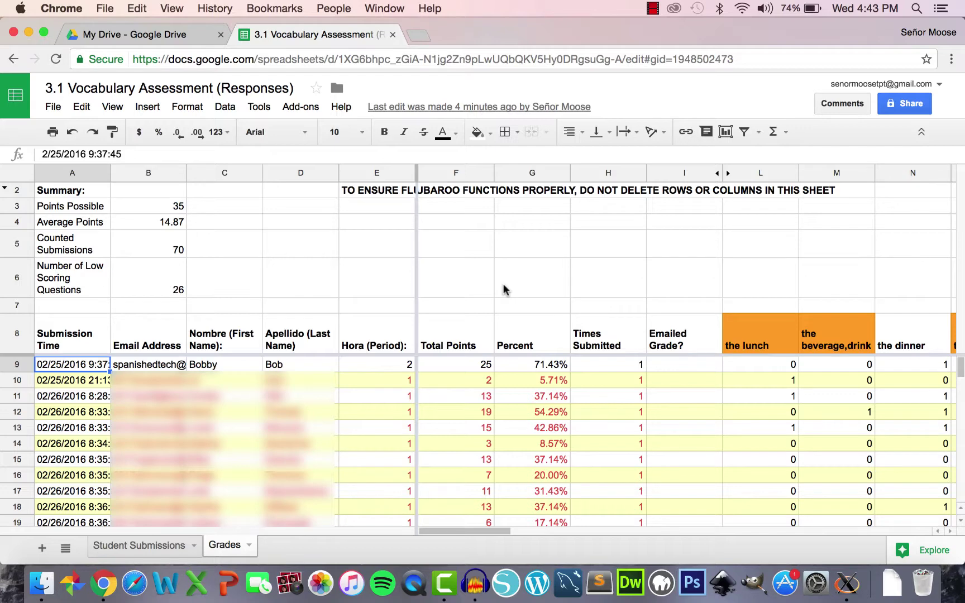
- Start Flubaroo's Share Grades and keep Email Address as the email question
left_click(311, 109)
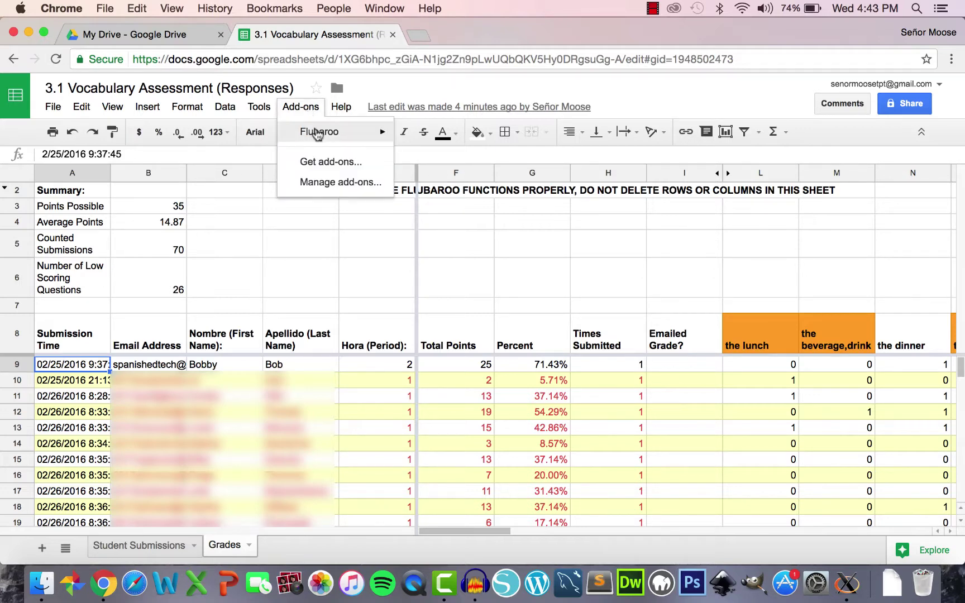
mouse_move(317, 135)
left_click(462, 161)
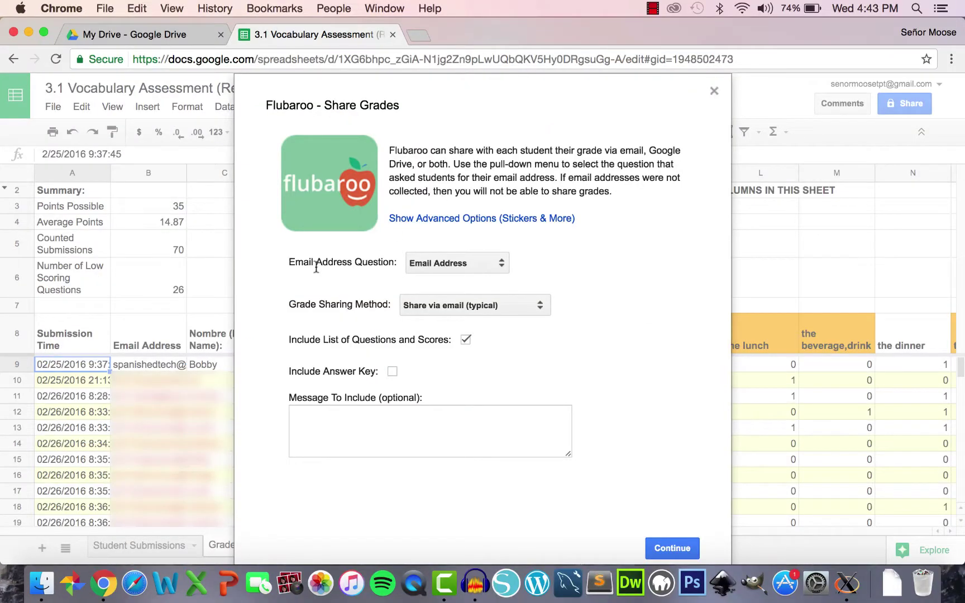
left_click_drag(288, 262, 393, 265)
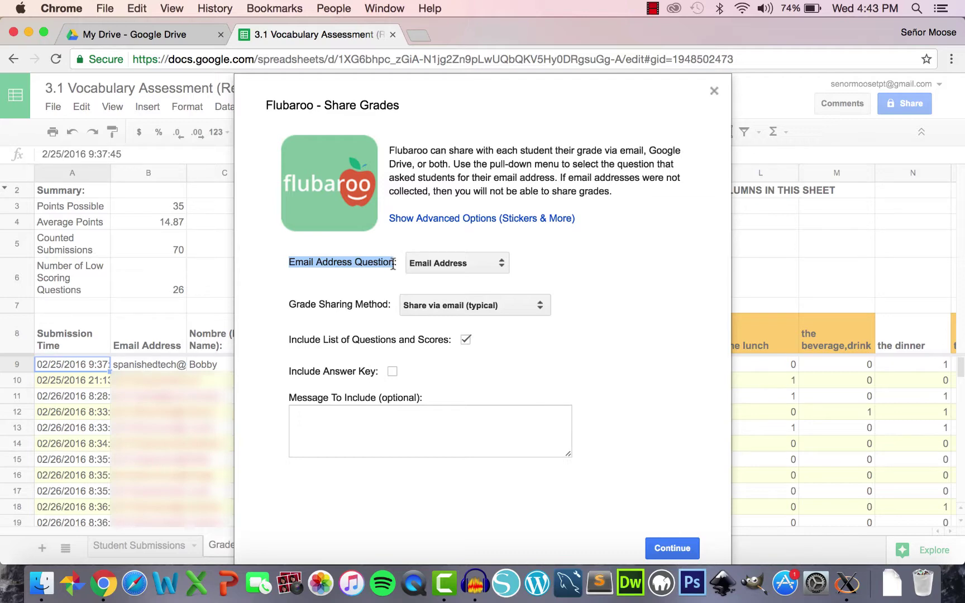
left_click(467, 264)
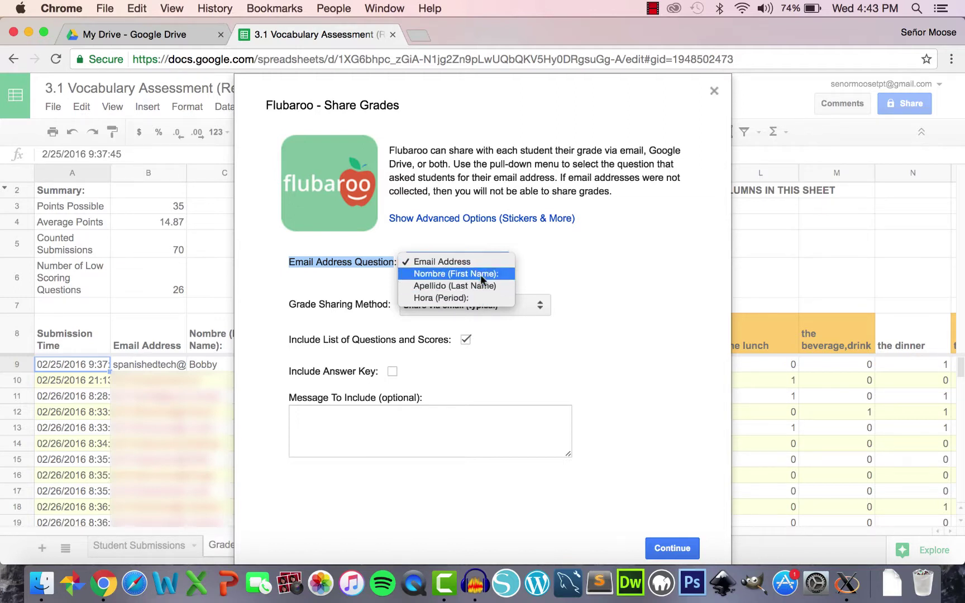
left_click(481, 261)
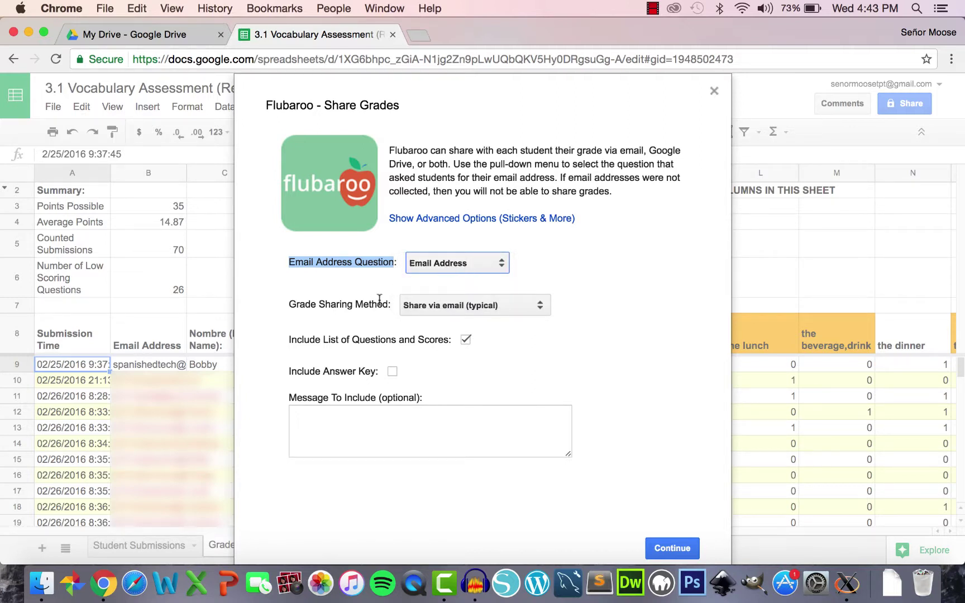
- Share grades via email, including the questions and scores plus the answer key
left_click(476, 305)
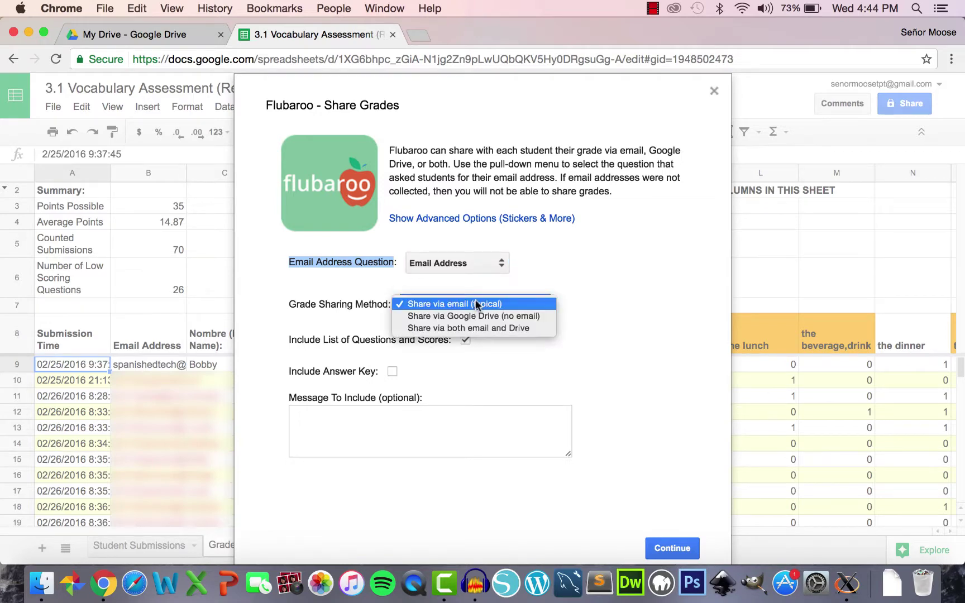
left_click(527, 306)
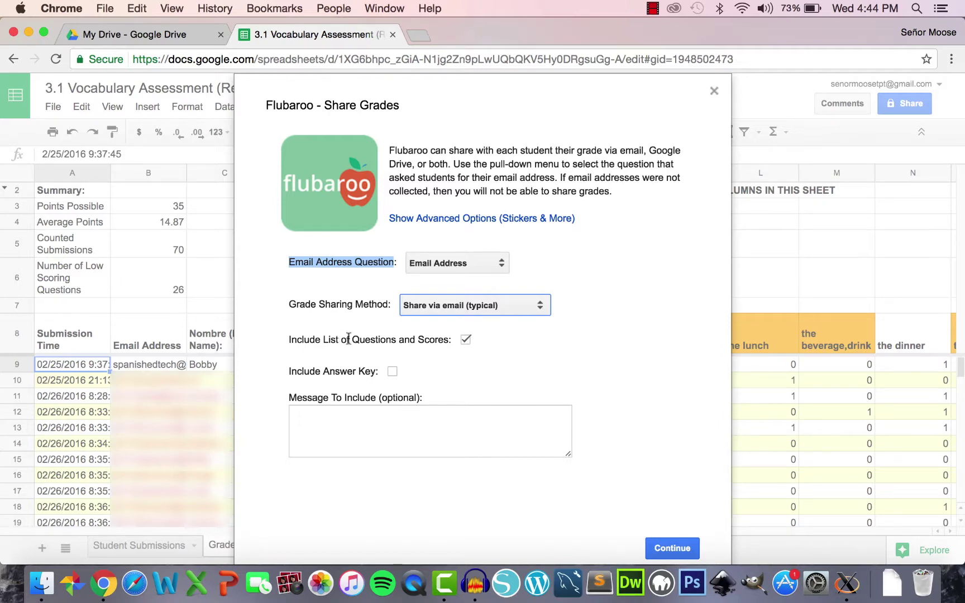
left_click(465, 339)
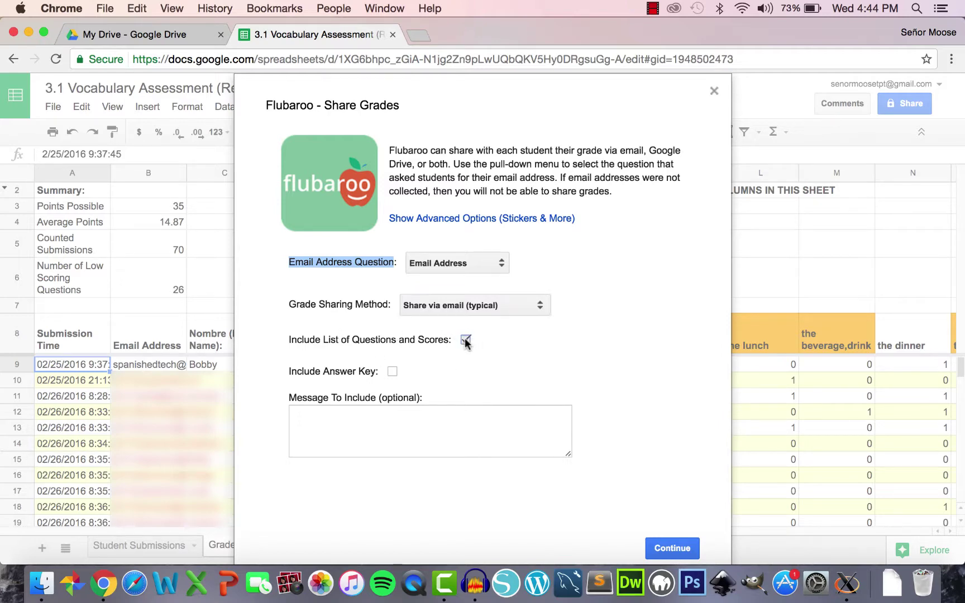
left_click(464, 339)
left_click(464, 338)
left_click(393, 372)
- Add the message 'Keep studying your vocabulary!' and send the grades to all students
left_click(409, 415)
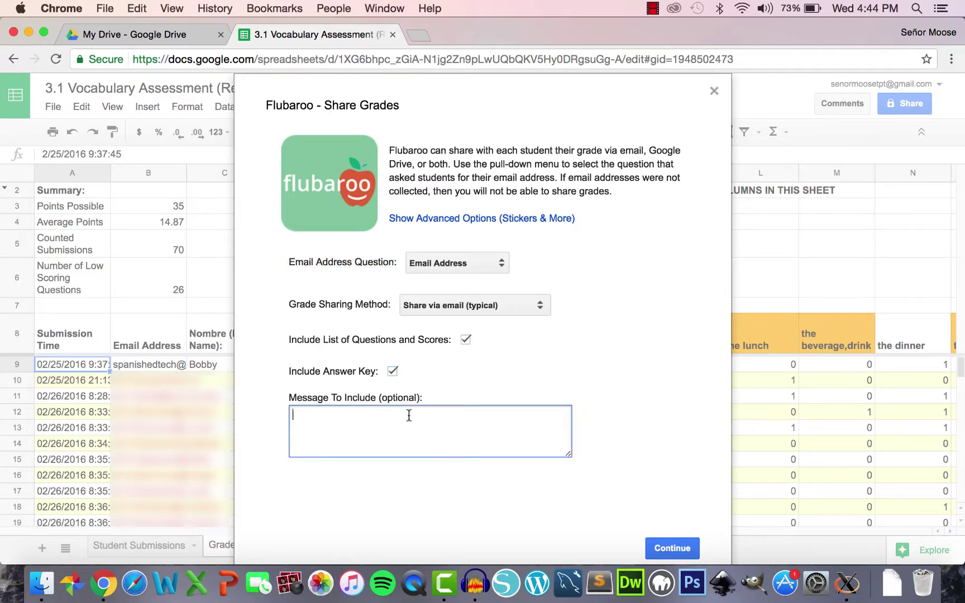
type("Keep studying your vocabulary")
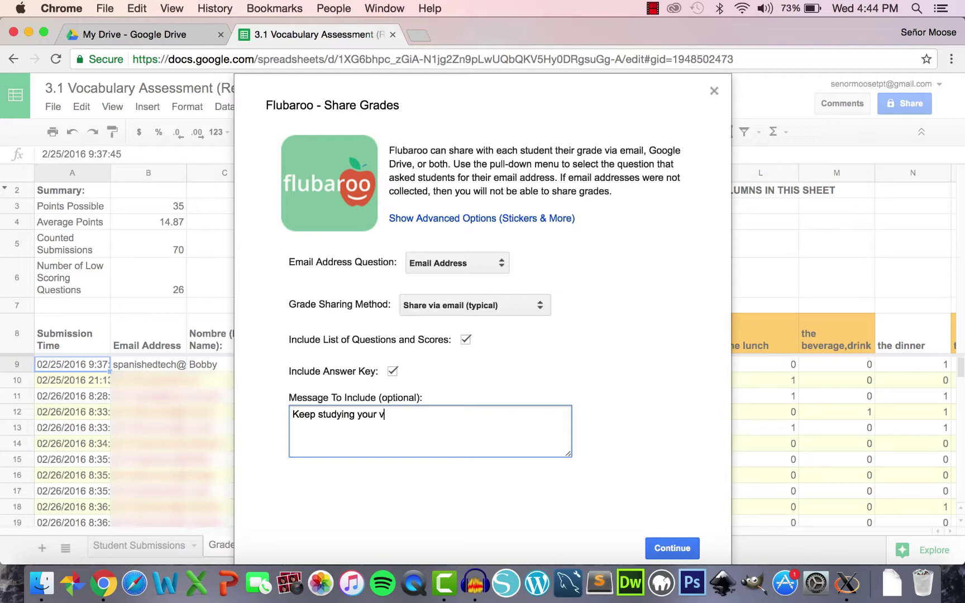
type("!")
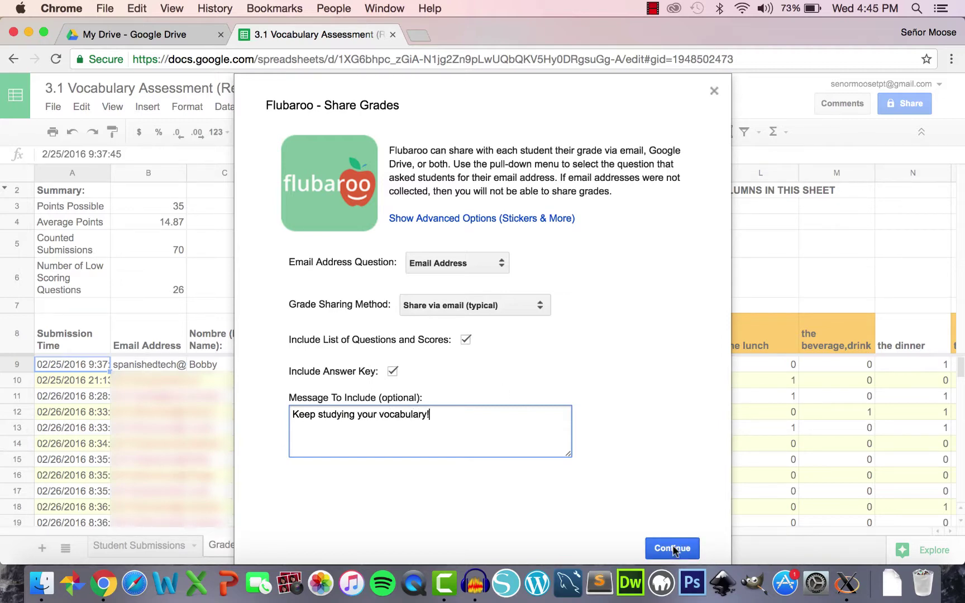
left_click(689, 551)
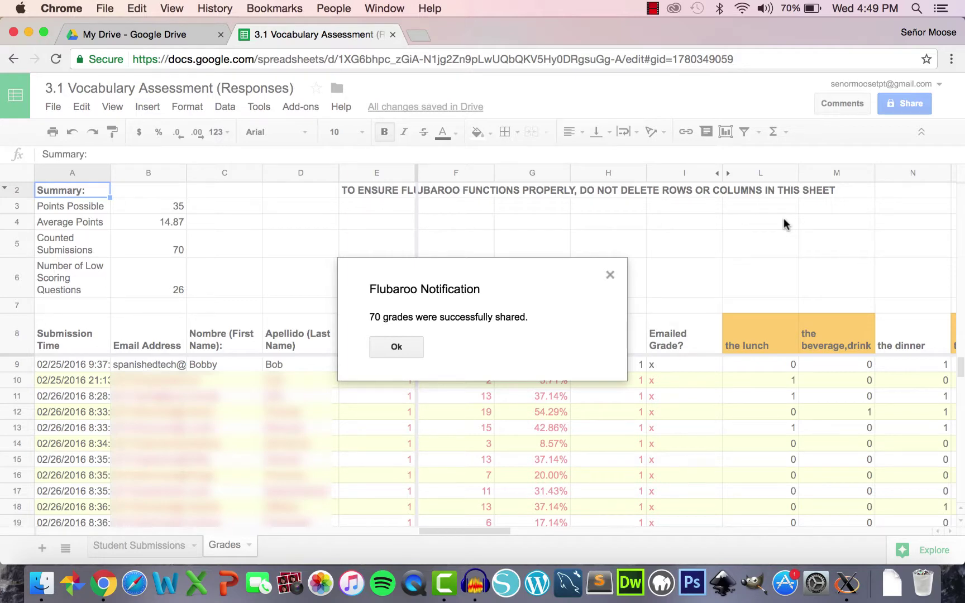
- Dismiss the confirmation that 70 grades were shared
left_click(402, 347)
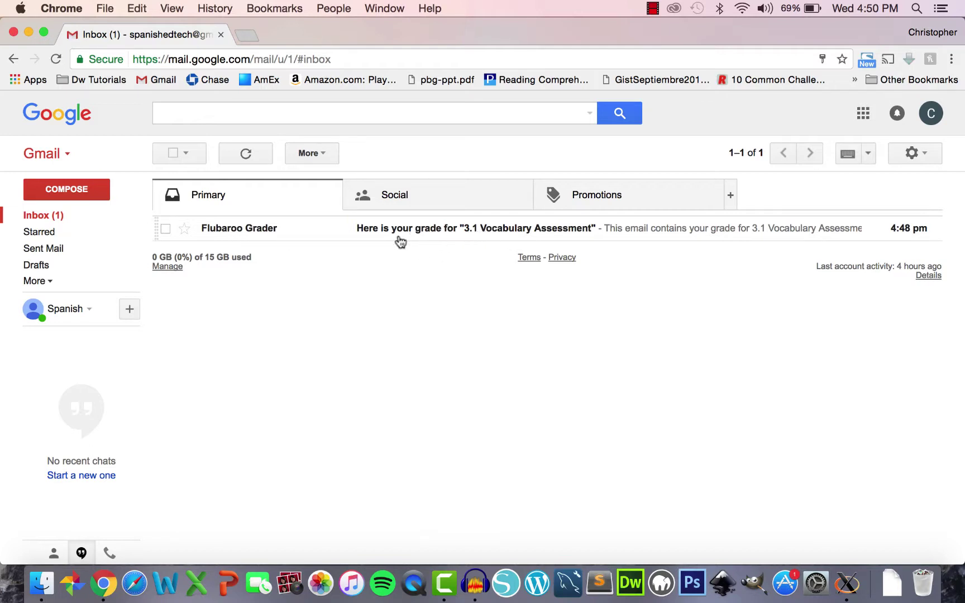
- Open the Flubaroo grade email and check the 25 / 35 score
left_click(272, 230)
scroll(337, 322, "down", 2)
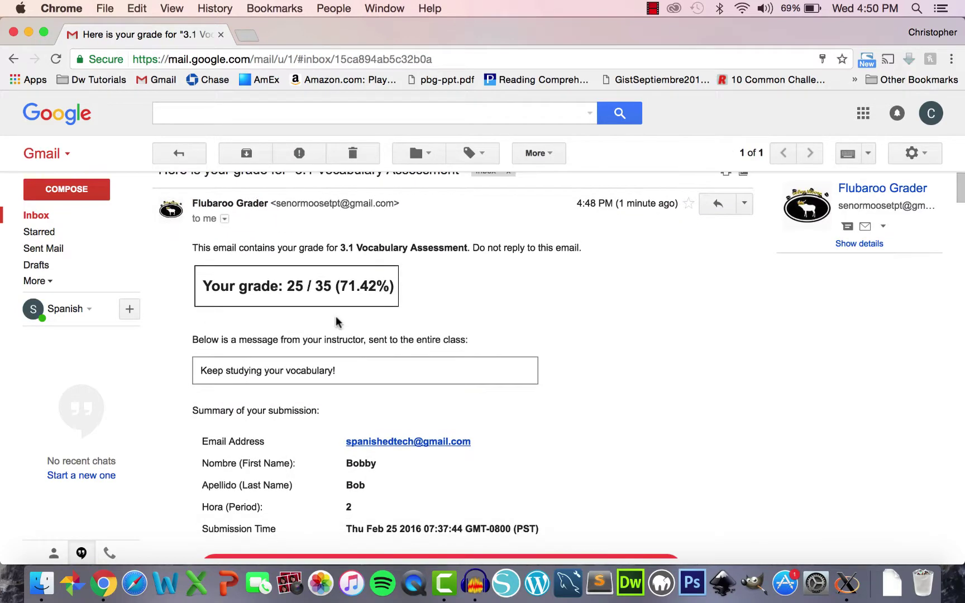
scroll(336, 322, "down", 2)
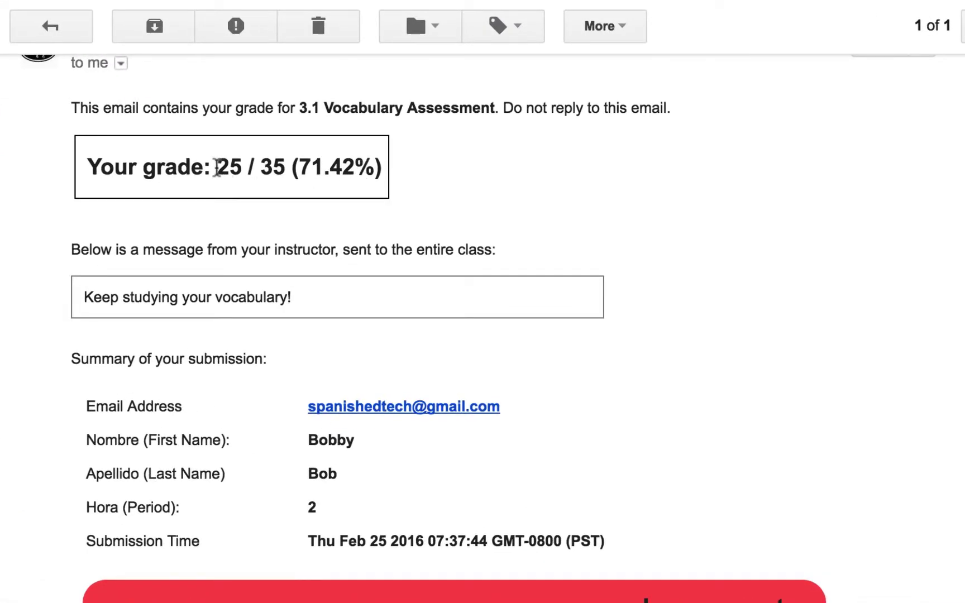
left_click_drag(216, 167, 384, 168)
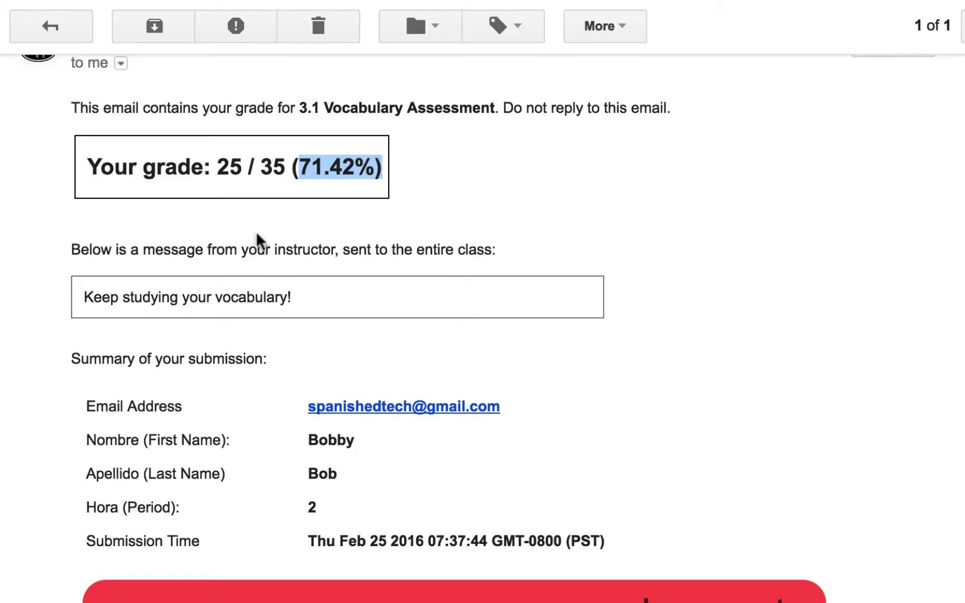
- Review the class message, the submitter's email in the summary, and the answer cards
left_click_drag(84, 298, 298, 304)
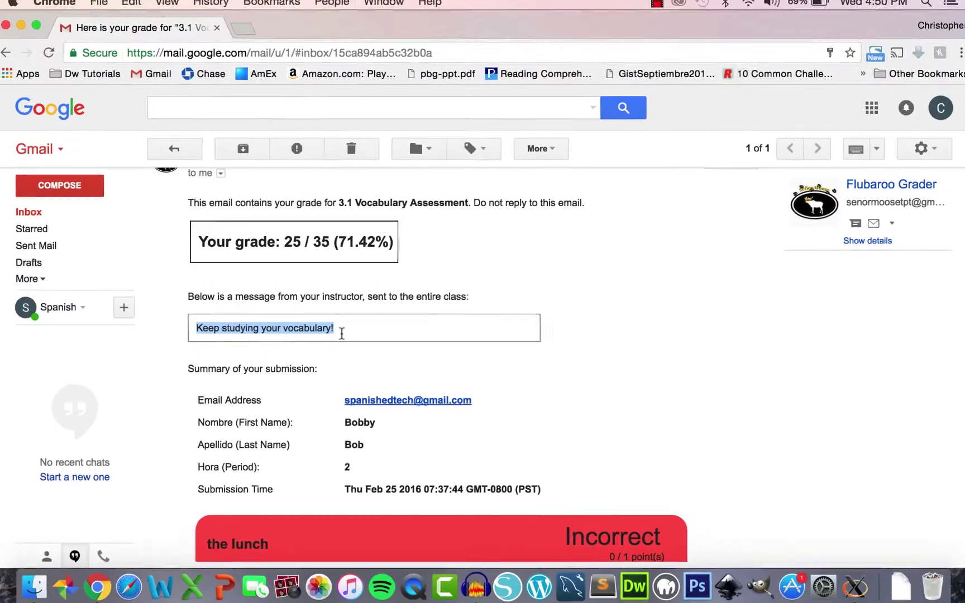
scroll(343, 305, "down", 3)
left_click_drag(345, 273, 473, 274)
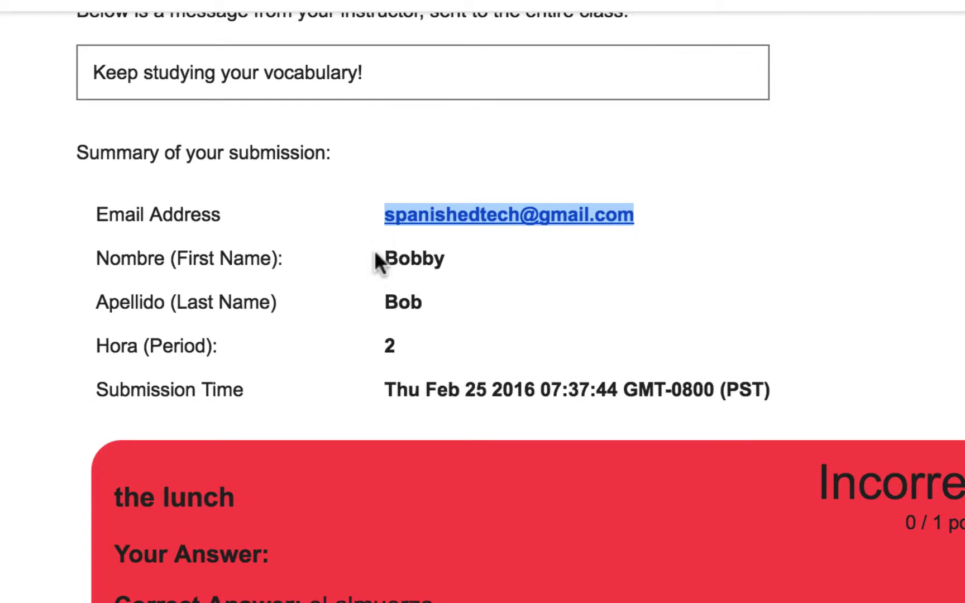
left_click_drag(376, 254, 437, 370)
left_click(392, 344)
scroll(392, 346, "down", 1)
scroll(393, 347, "down", 8)
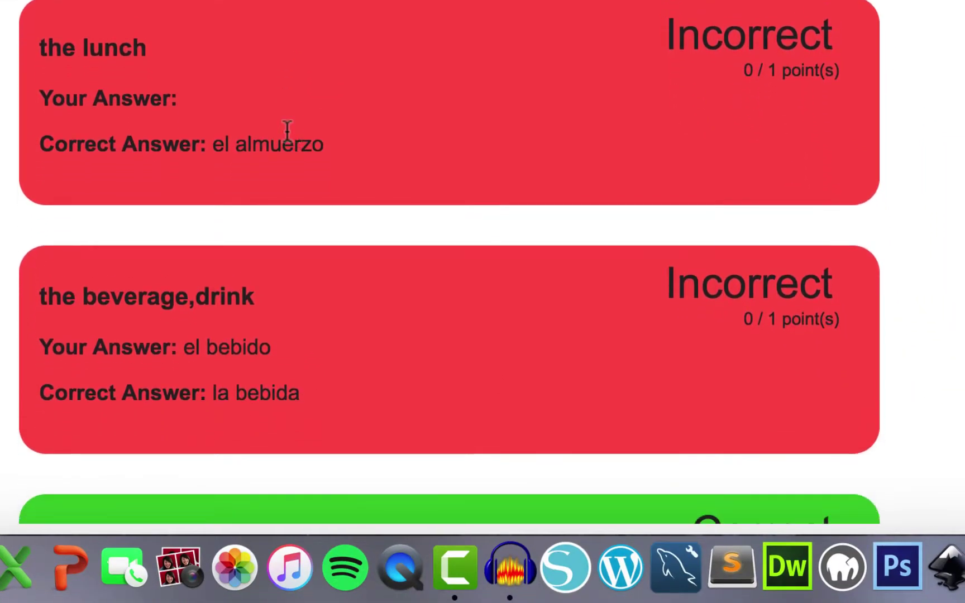
scroll(287, 132, "down", 5)
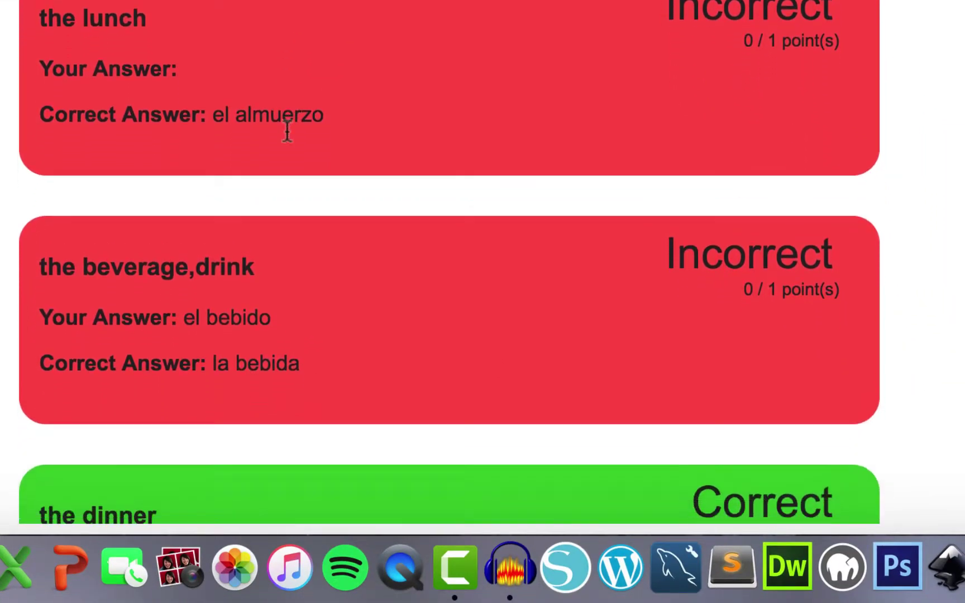
scroll(287, 134, "down", 1)
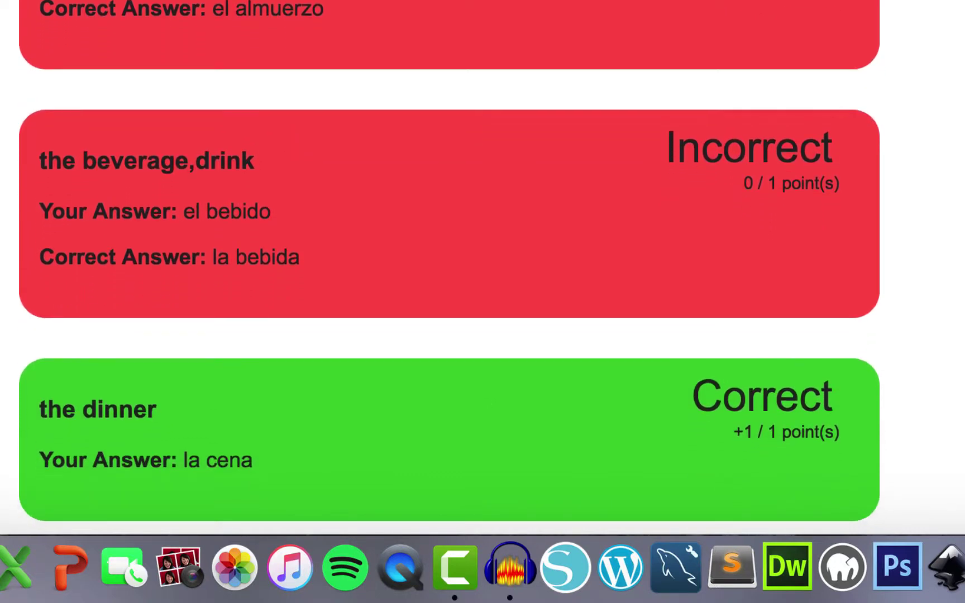
scroll(449, 261, "down", 18)
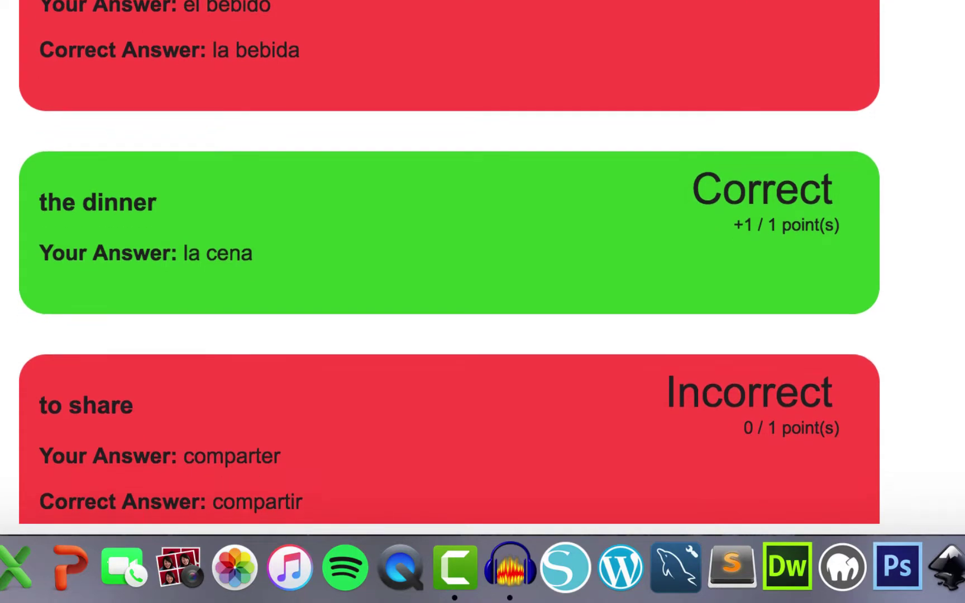
scroll(307, 219, "down", 20)
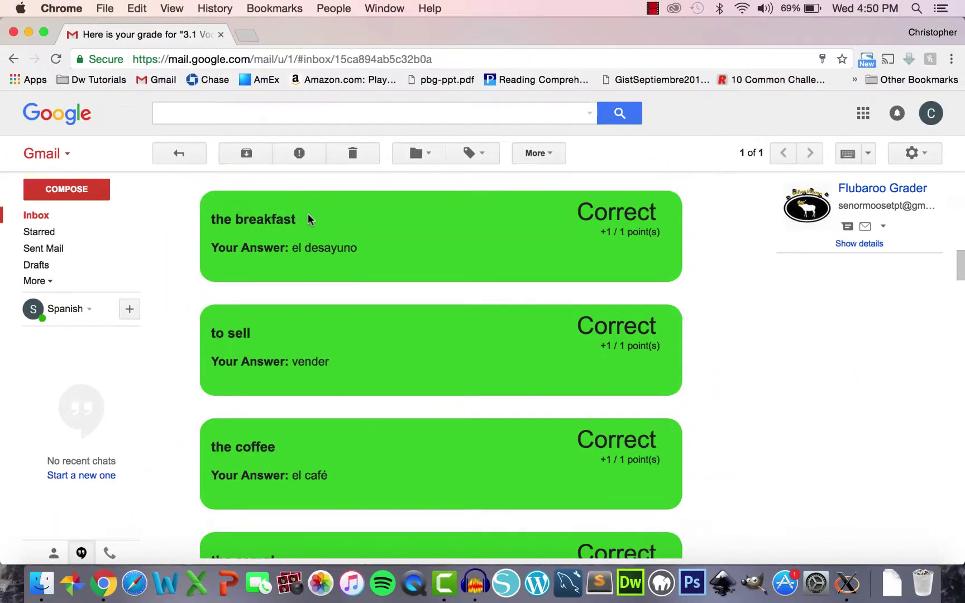
- Review the per-question results, noting the correct answer 'el almuerzo'
scroll(308, 219, "down", 20)
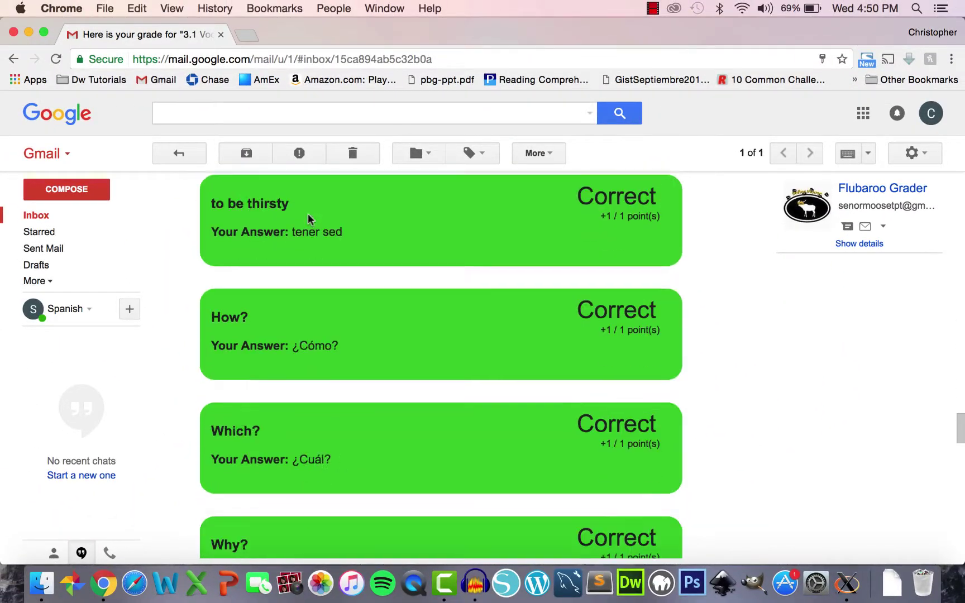
scroll(308, 217, "down", 20)
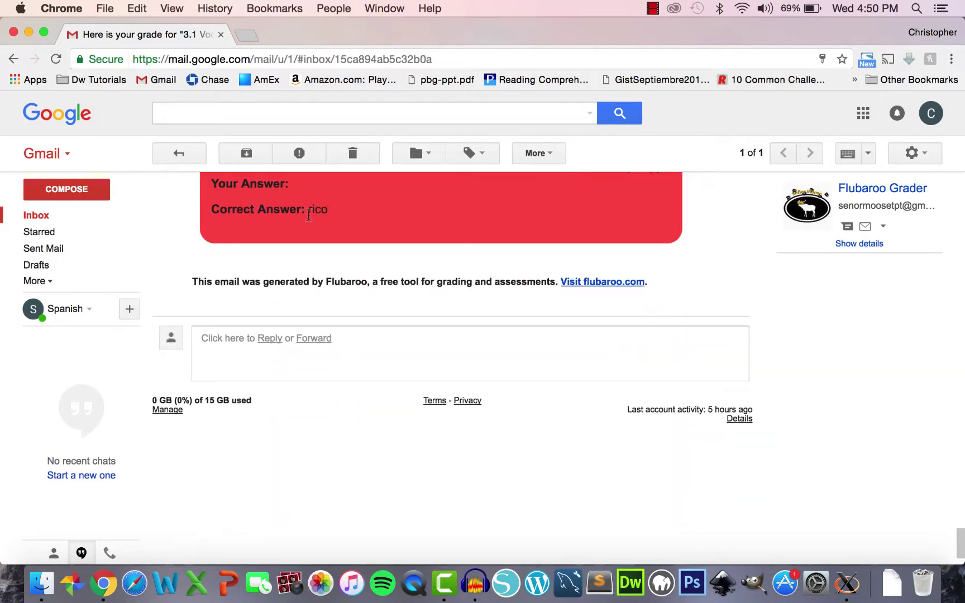
scroll(308, 217, "up", 20)
scroll(310, 218, "up", 3)
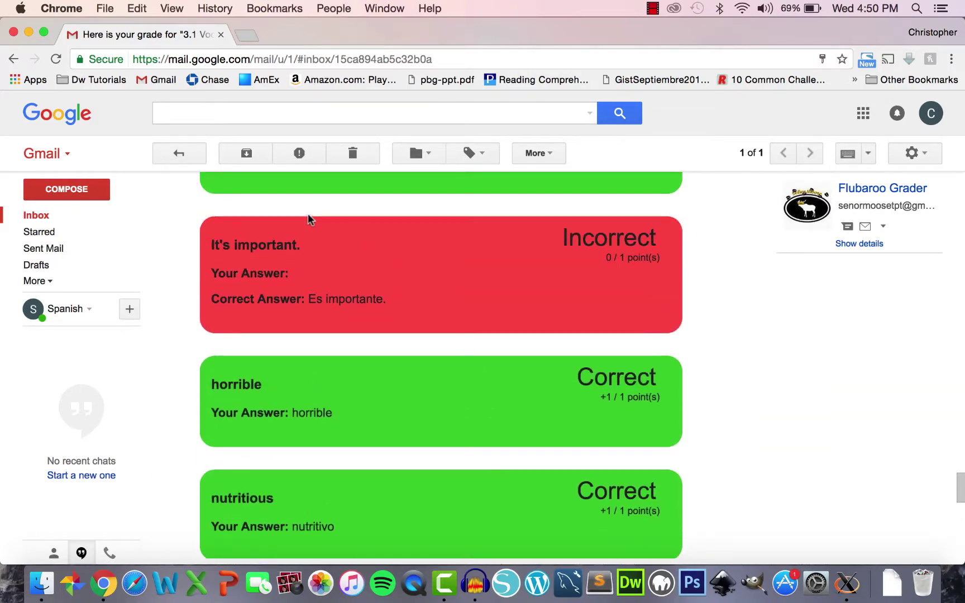
scroll(310, 219, "up", 20)
scroll(310, 219, "down", 5)
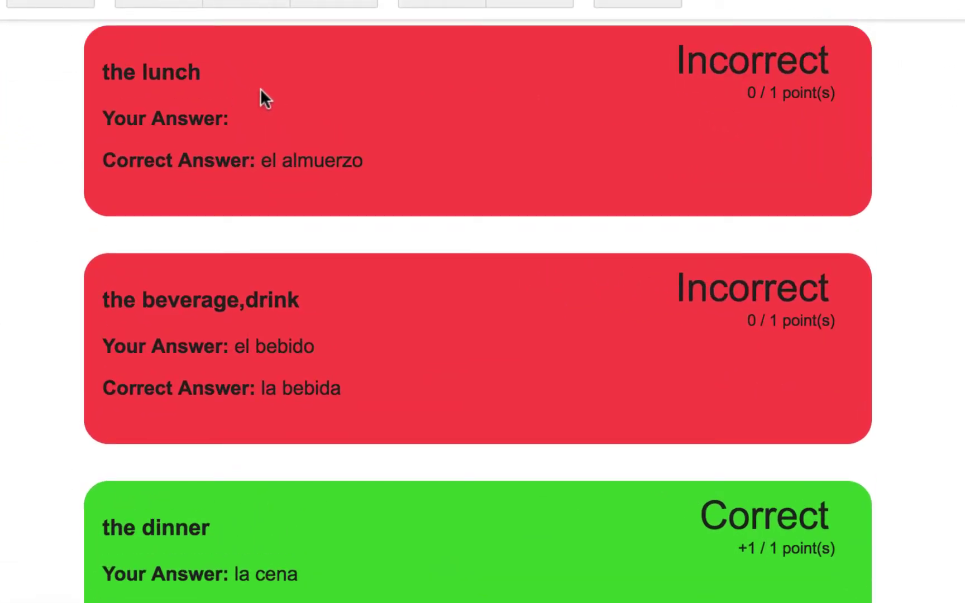
left_click_drag(256, 159, 398, 173)
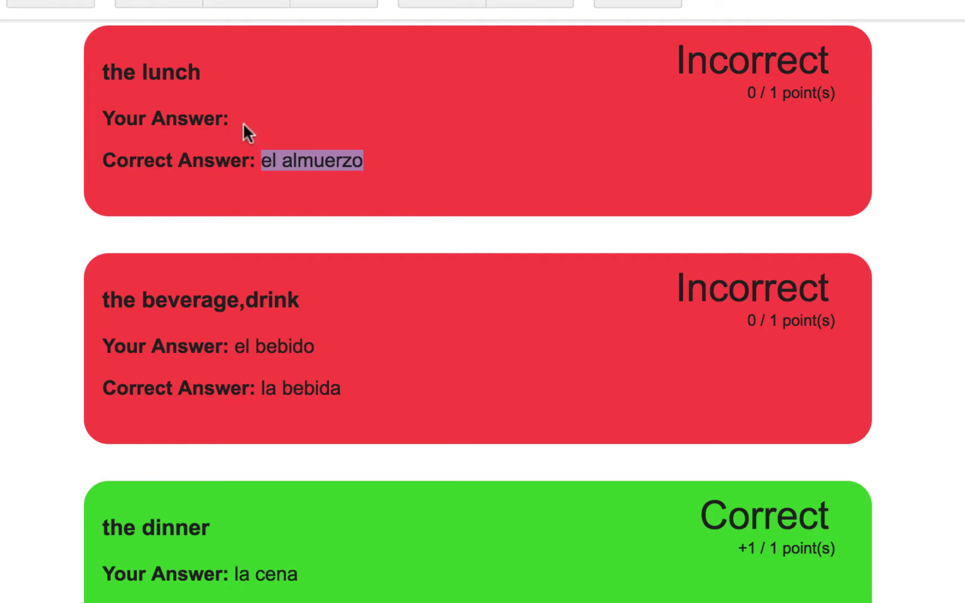
left_click(229, 115)
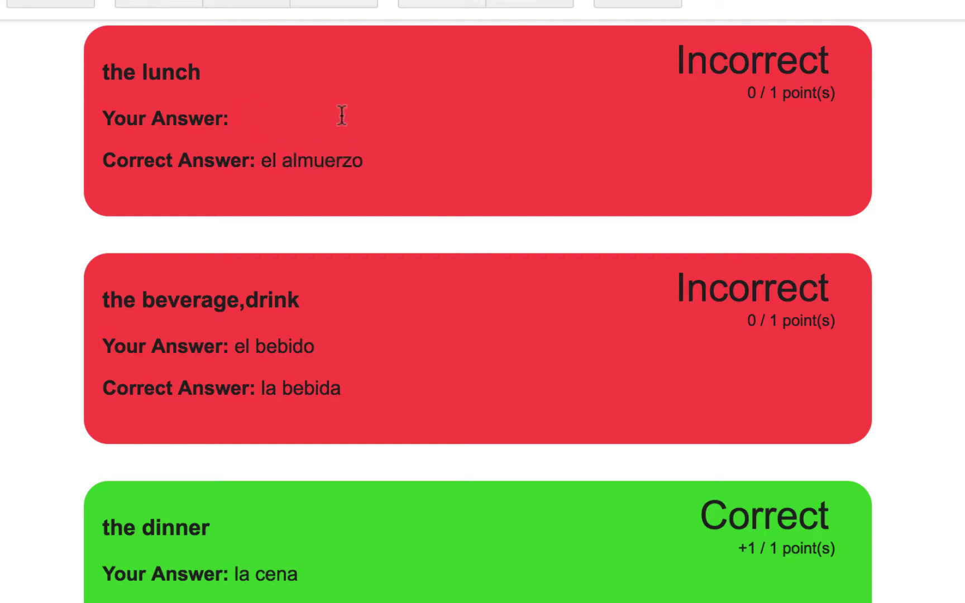
- Compare the answer 'el bebido' with the correct 'la bebida' for 'the beverage,drink'
scroll(342, 116, "down", 3)
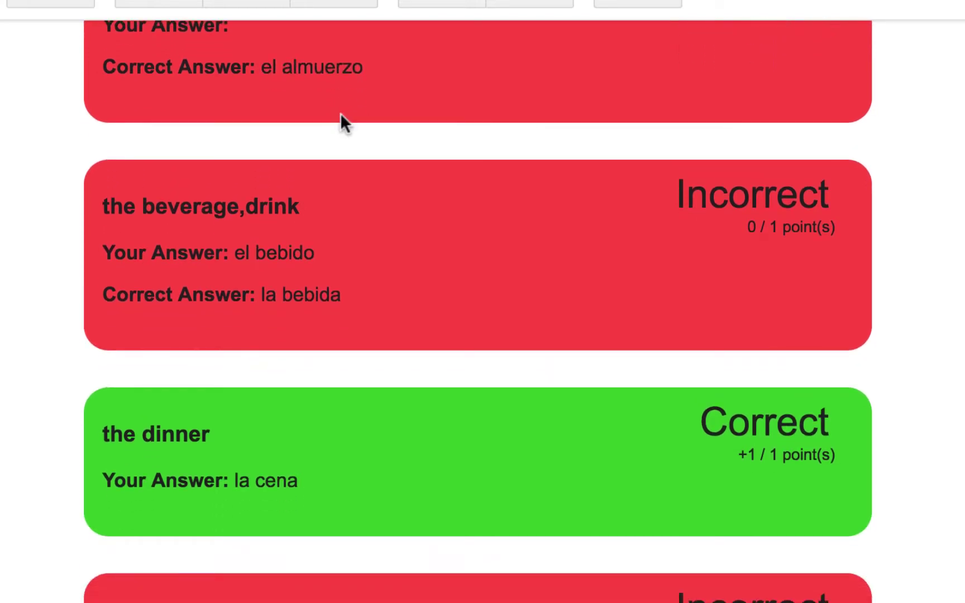
left_click_drag(103, 208, 300, 207)
left_click_drag(235, 252, 316, 251)
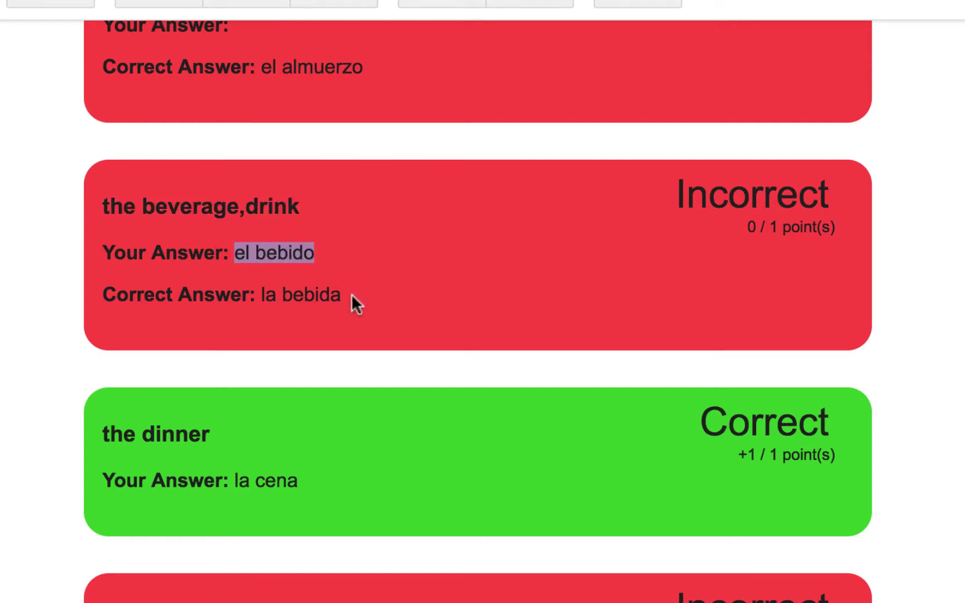
left_click_drag(351, 294, 255, 294)
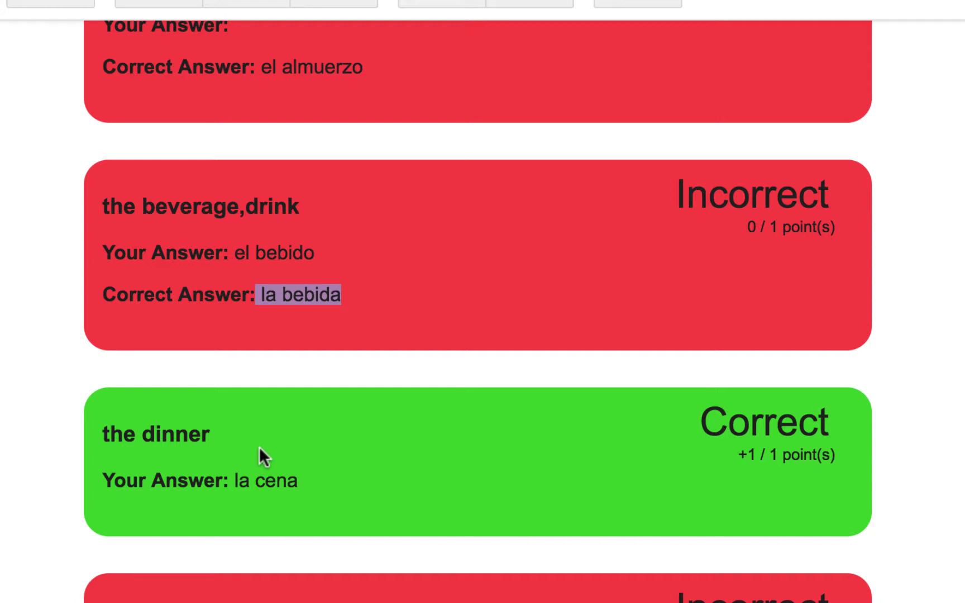
scroll(259, 446, "down", 4)
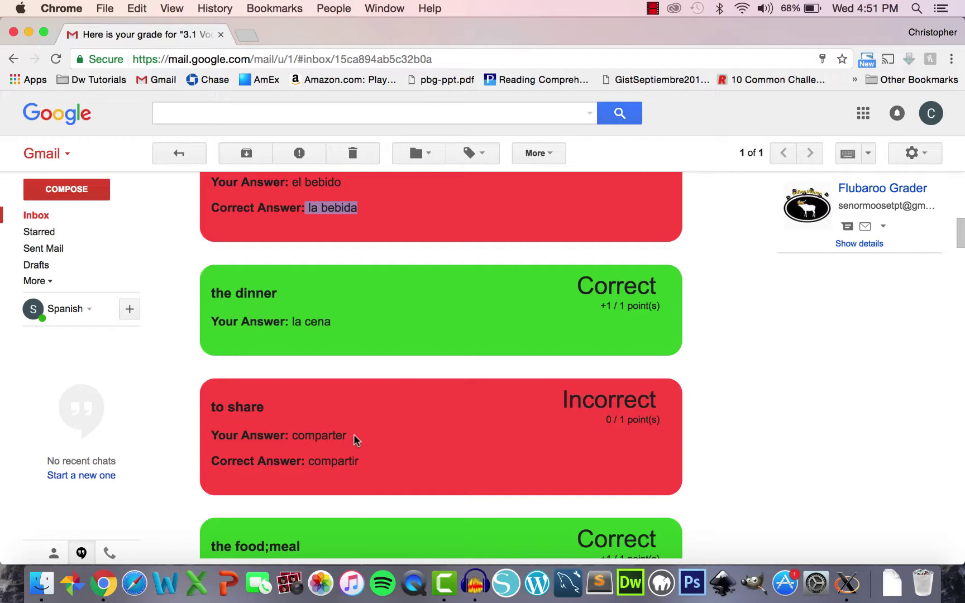
- Return to the spreadsheet's Grades sheet and view the per-question percent-correct row
key("super+grave")
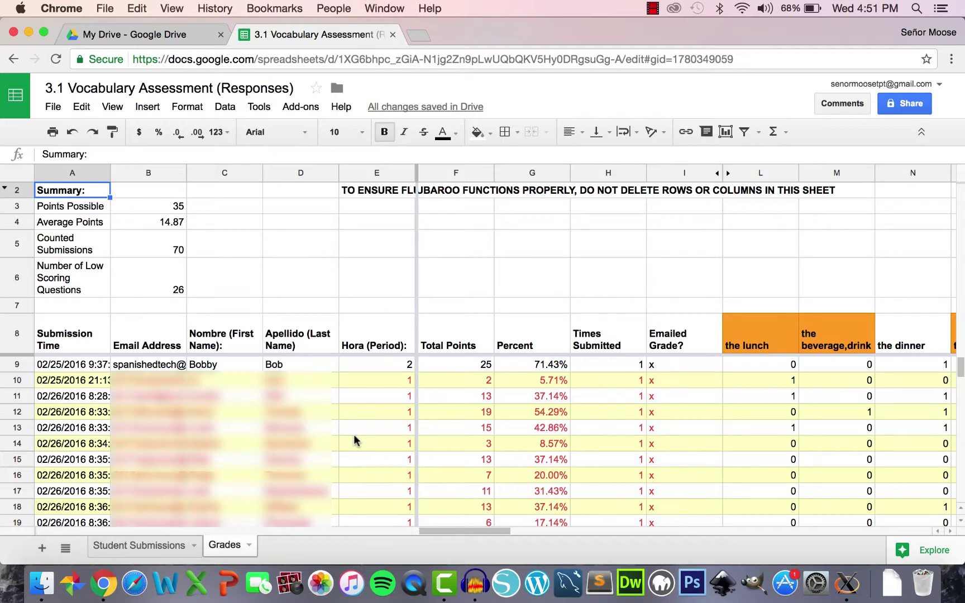
scroll(505, 402, "down", 1)
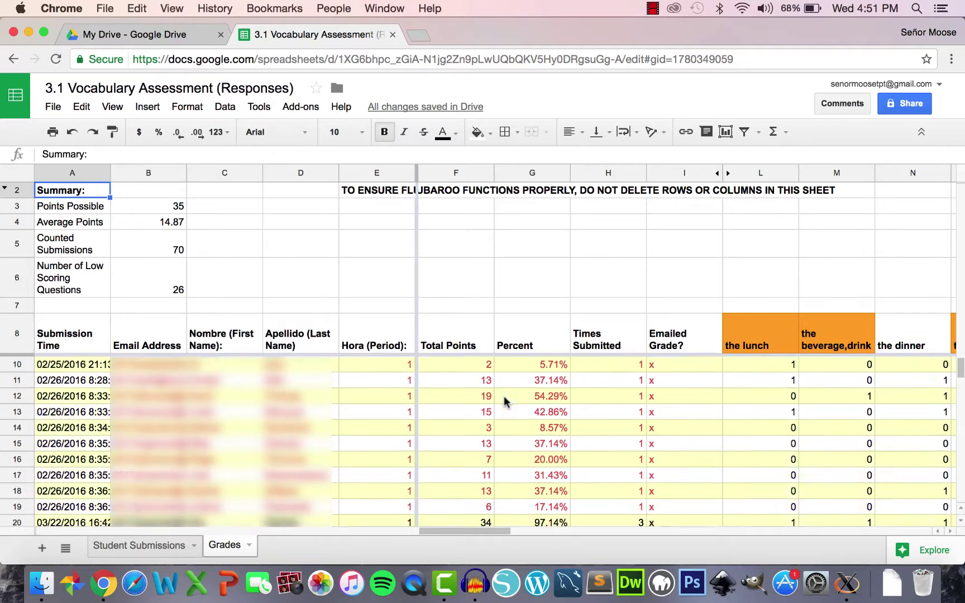
scroll(505, 402, "down", 11)
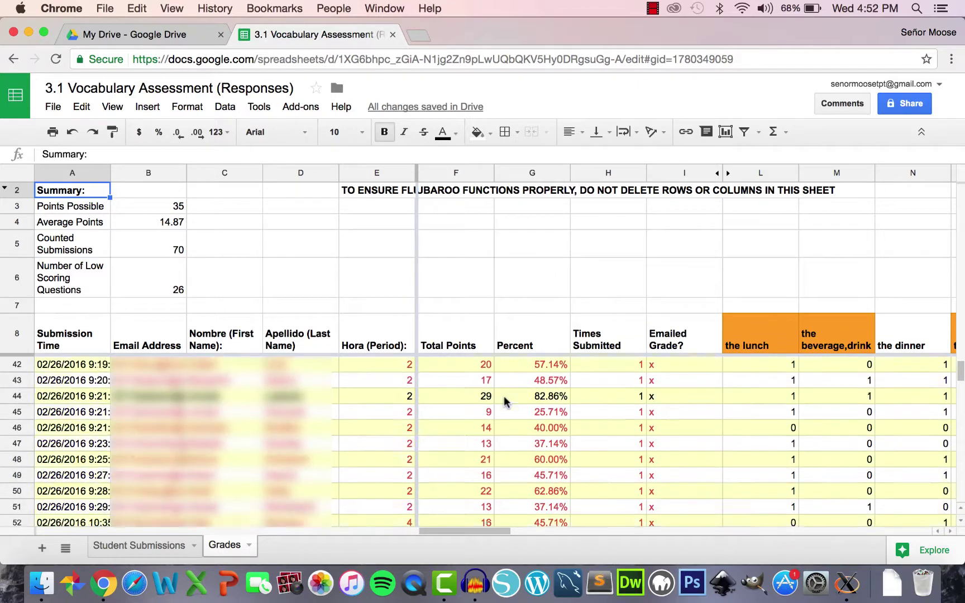
scroll(504, 398, "down", 12)
left_click_drag(467, 531, 522, 540)
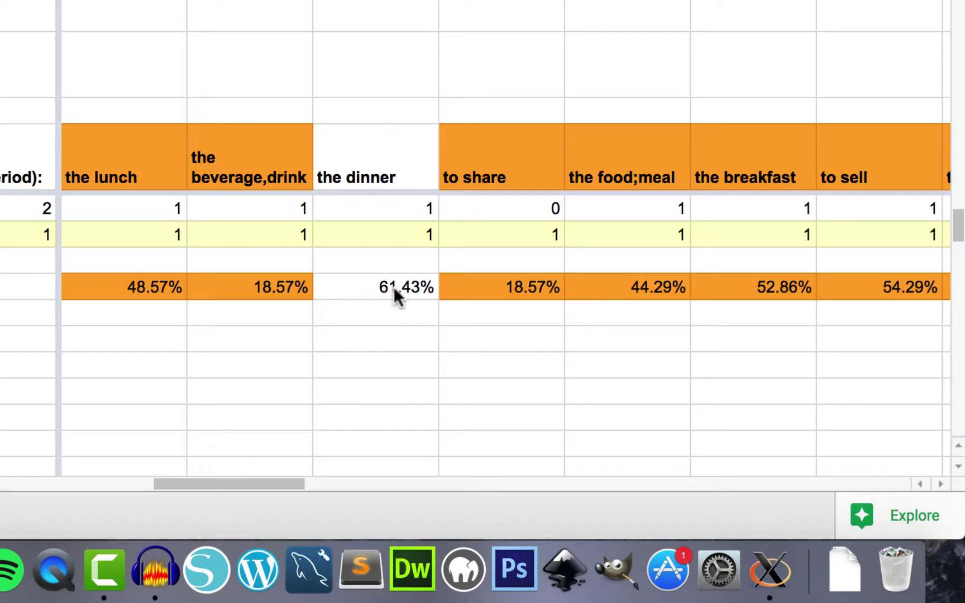
- Move across the Grades question columns, then view students' answers on Student Submissions
left_click_drag(248, 484, 383, 471)
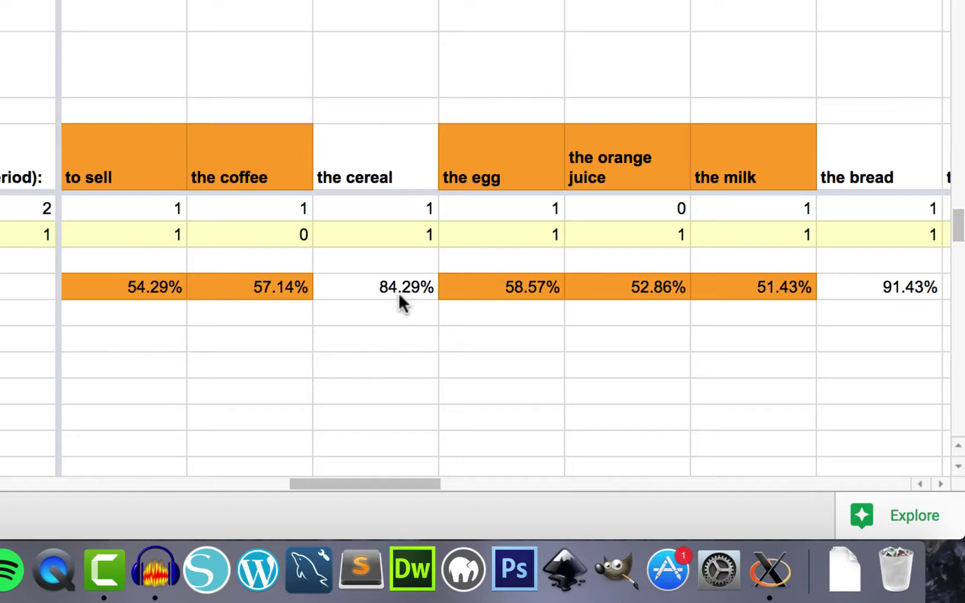
left_click_drag(368, 484, 442, 475)
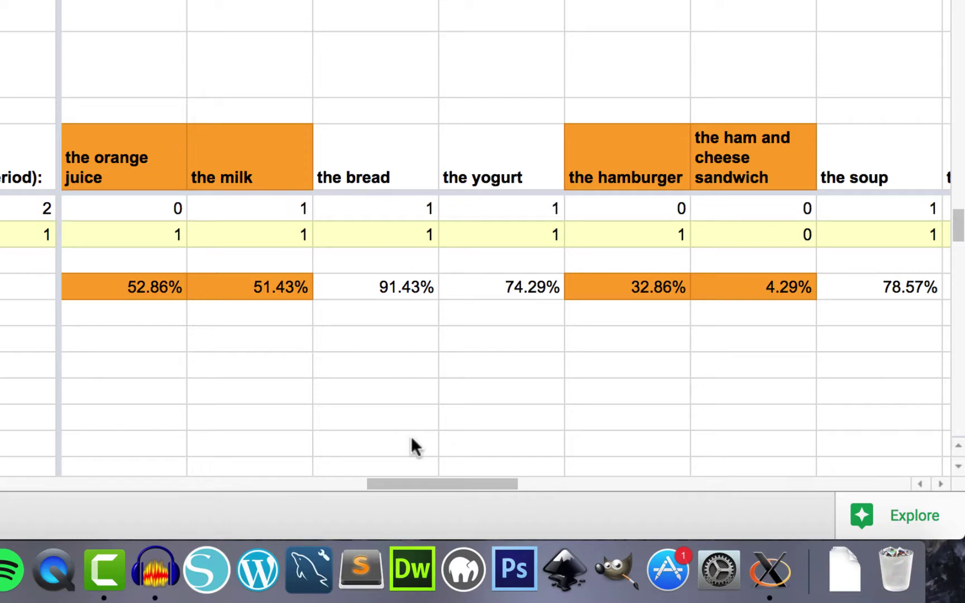
left_click_drag(434, 484, 487, 472)
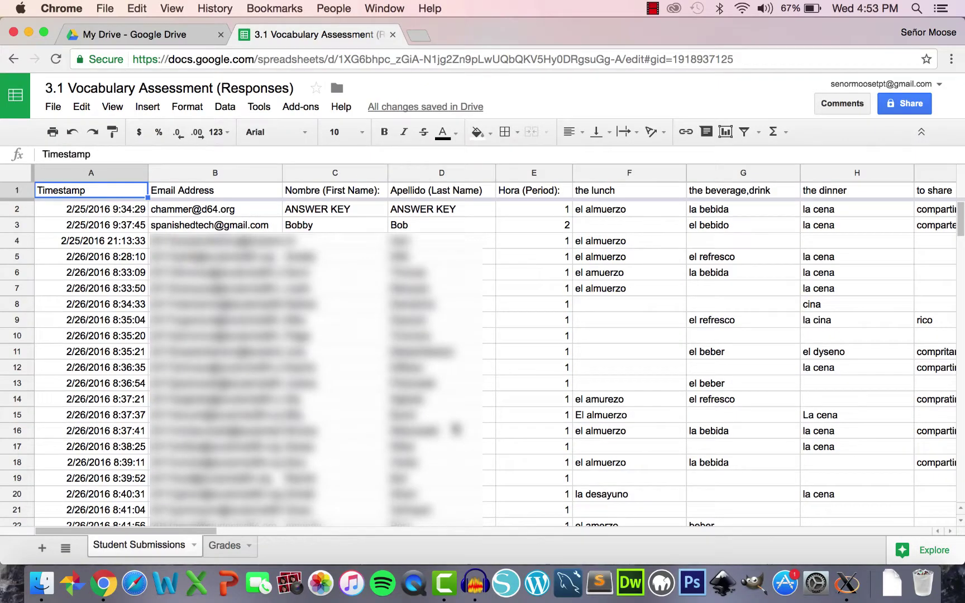
scroll(454, 425, "right", 10)
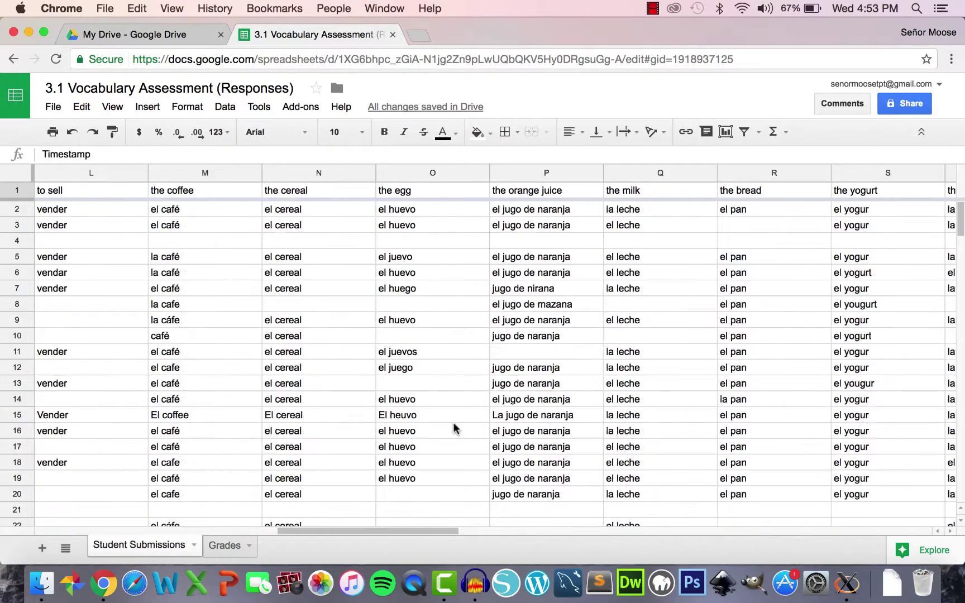
- Widen column U to show full sandwich answers and browse the submissions below
scroll(453, 428, "right", 4)
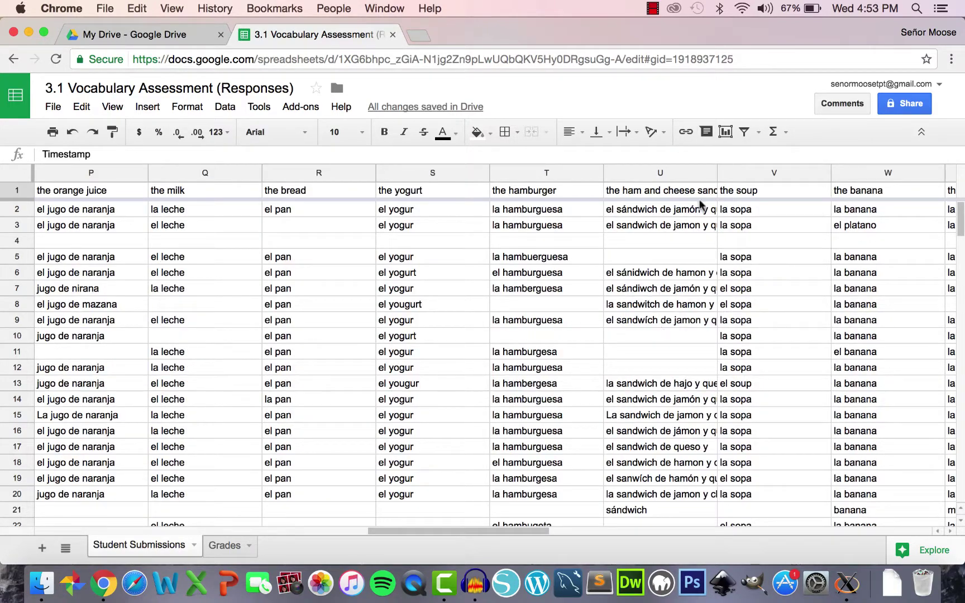
left_click_drag(718, 172, 787, 170)
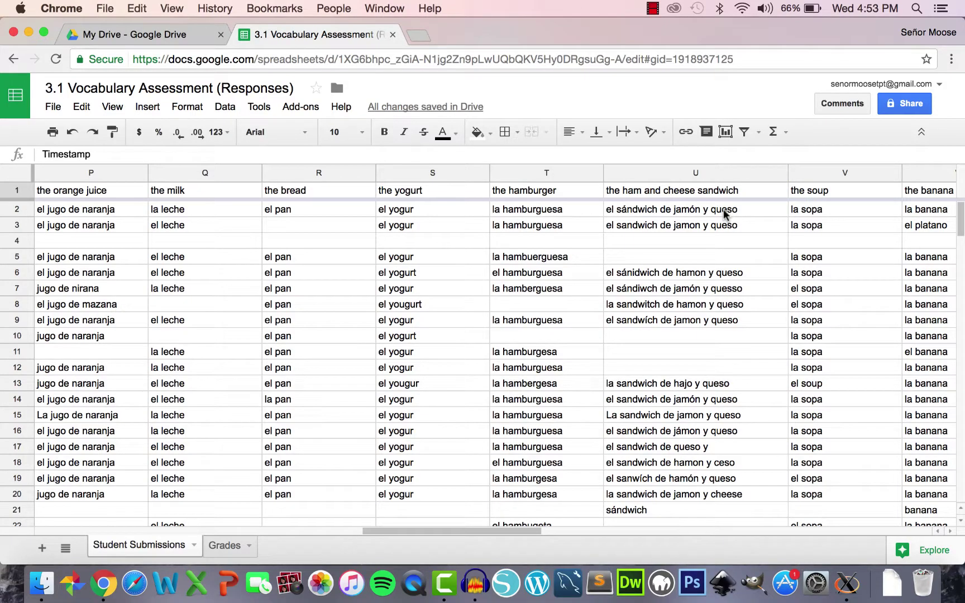
scroll(724, 209, "down", 3)
scroll(723, 209, "down", 5)
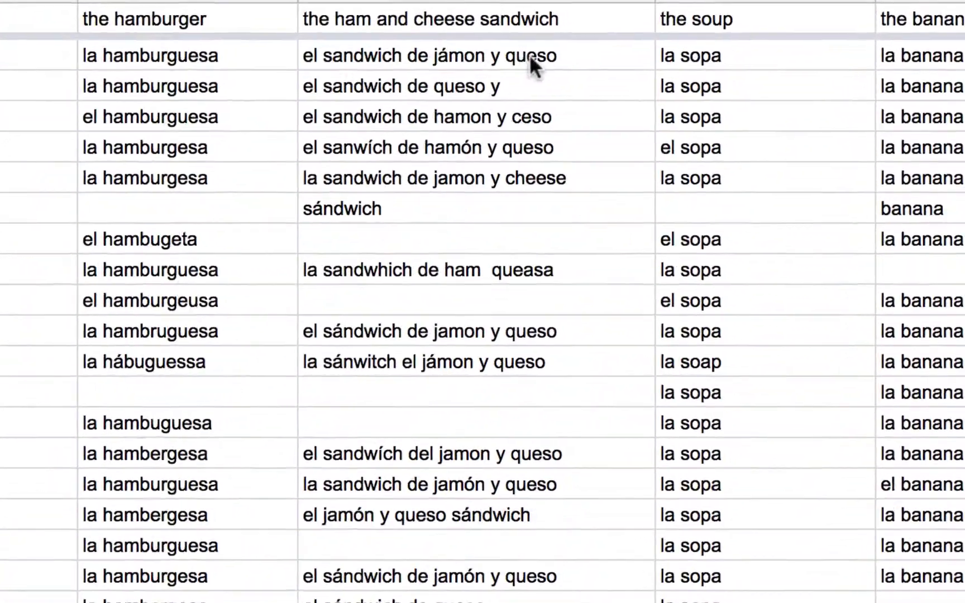
scroll(529, 54, "down", 2)
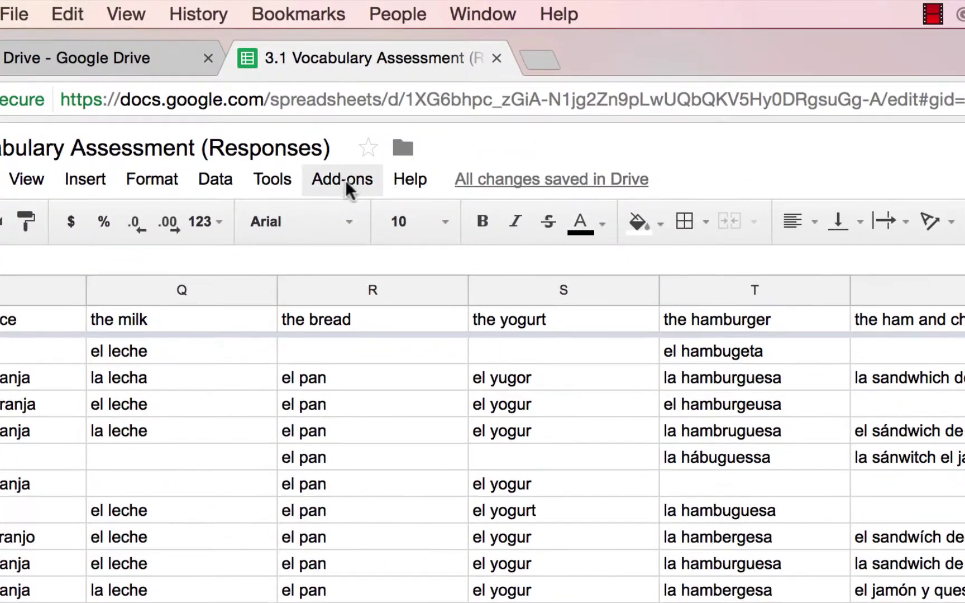
- Enable Flubaroo Autograde from the Advanced menu and choose to review grading and email settings
left_click(302, 107)
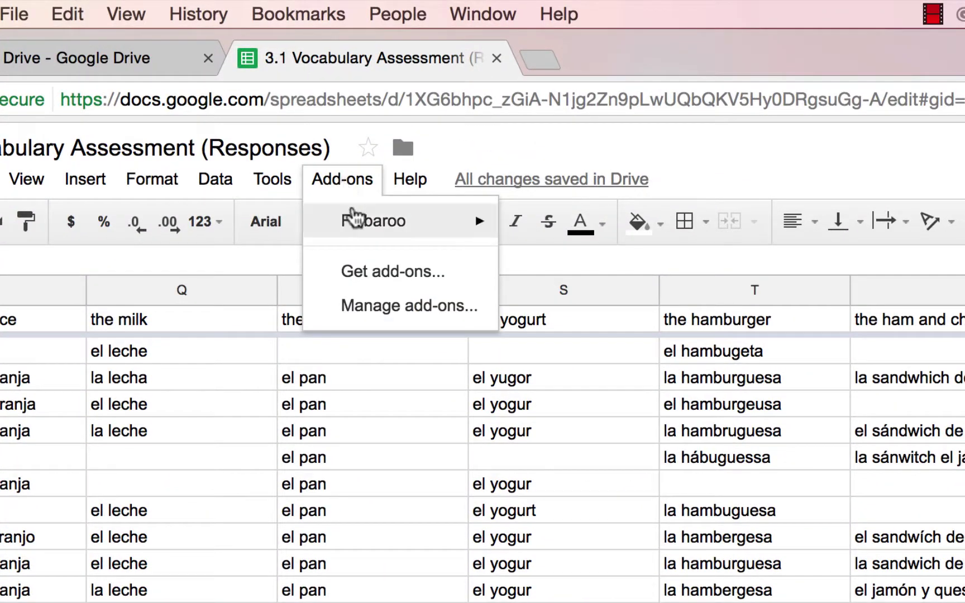
mouse_move(352, 218)
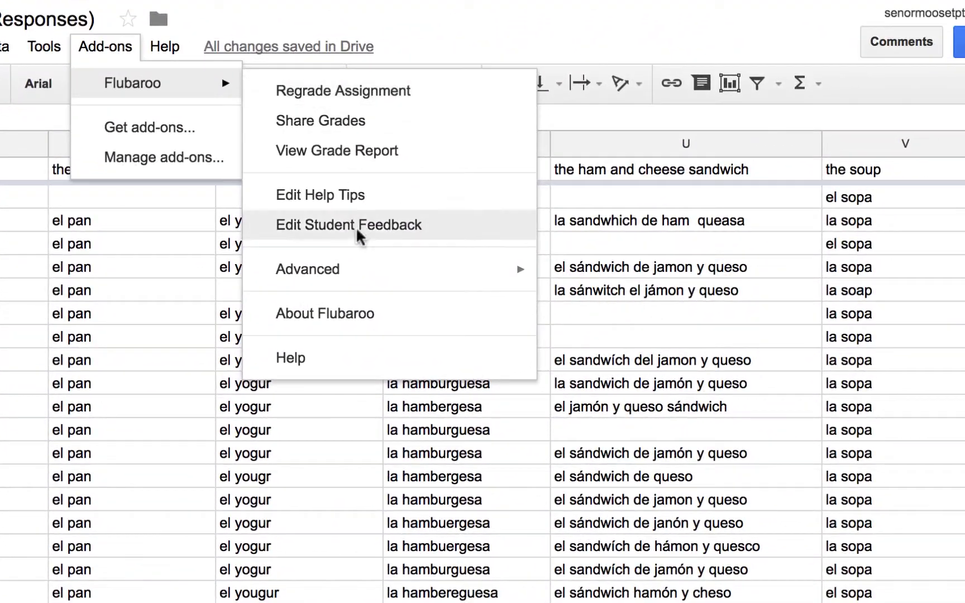
mouse_move(361, 285)
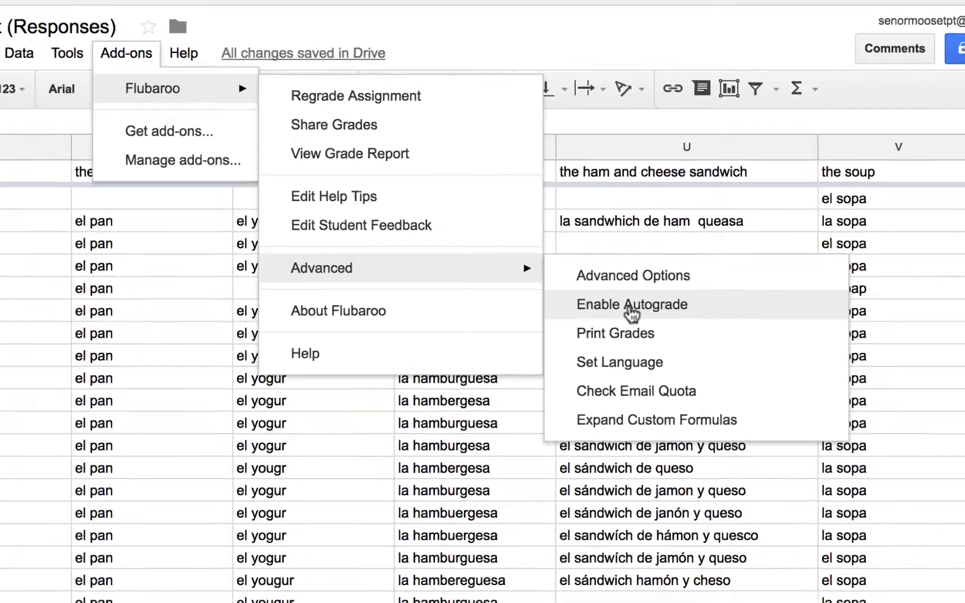
left_click(600, 306)
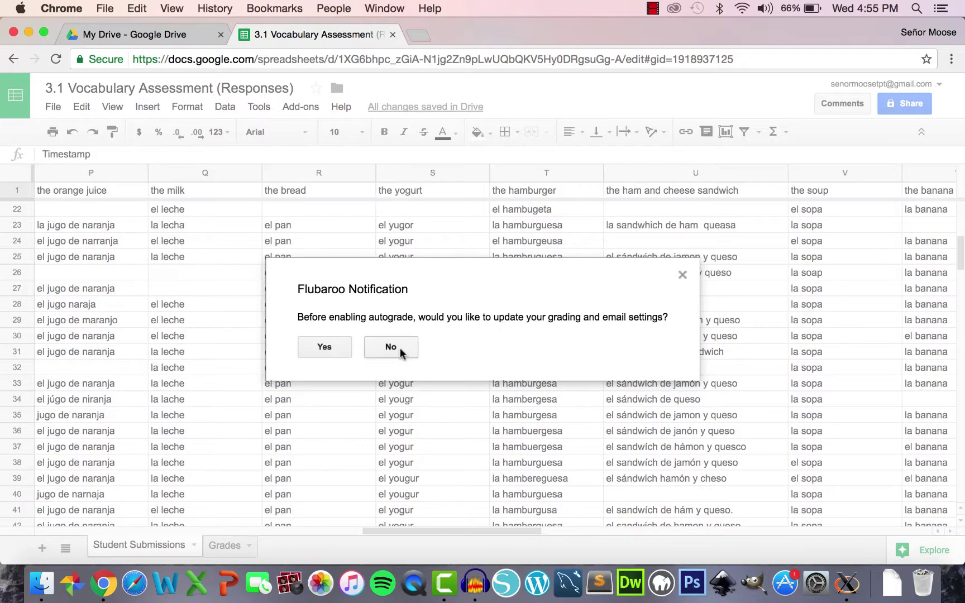
left_click(330, 350)
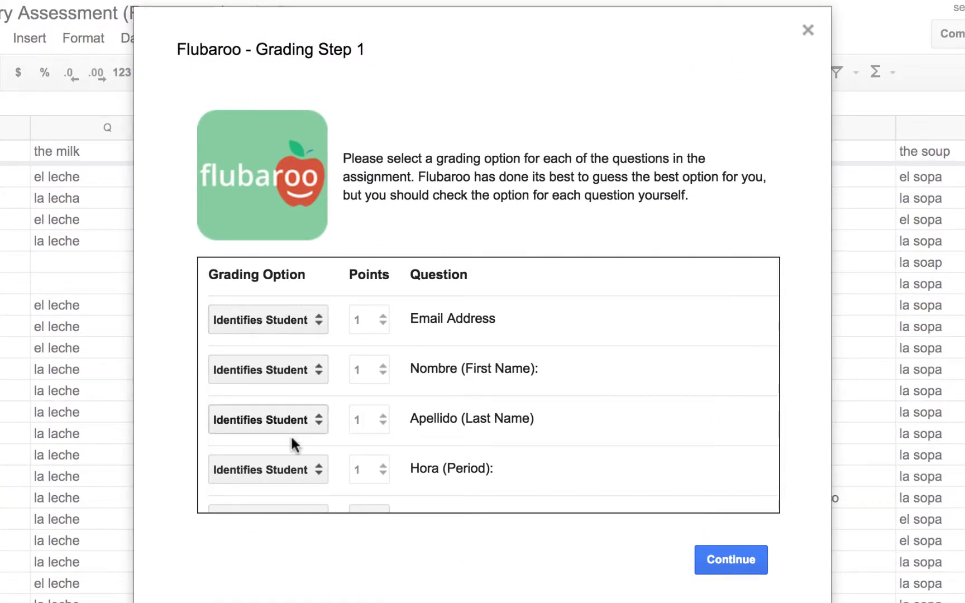
- Accept the Step 1 grading options and select the ANSWER KEY submission as the answer key
scroll(339, 424, "down", 8)
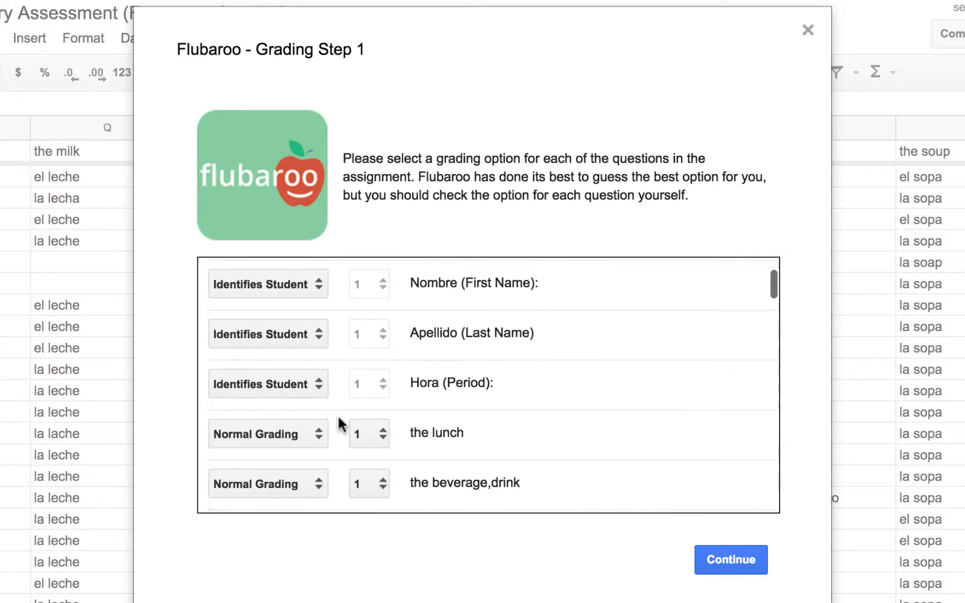
scroll(275, 414, "down", 20)
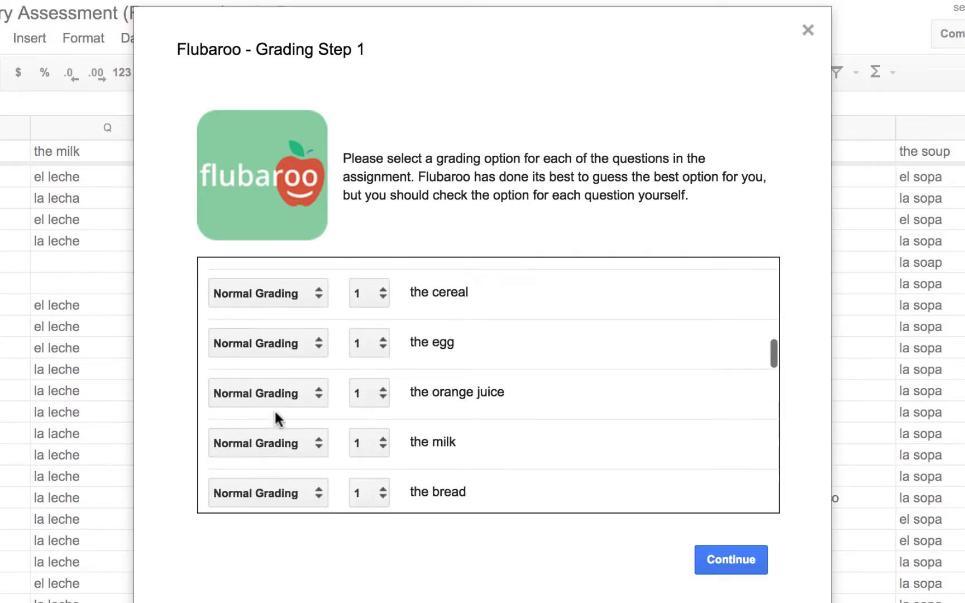
left_click(723, 559)
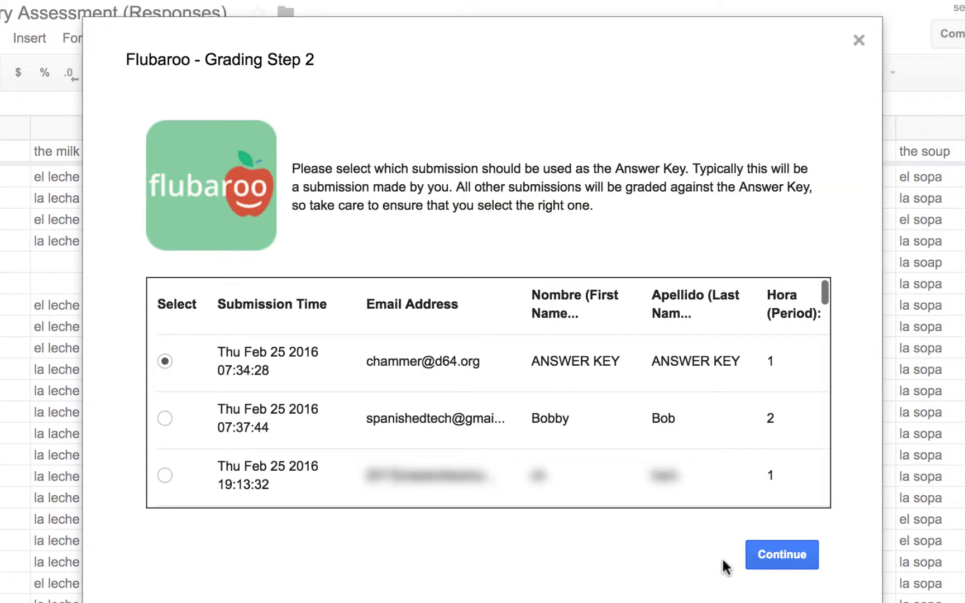
left_click(165, 362)
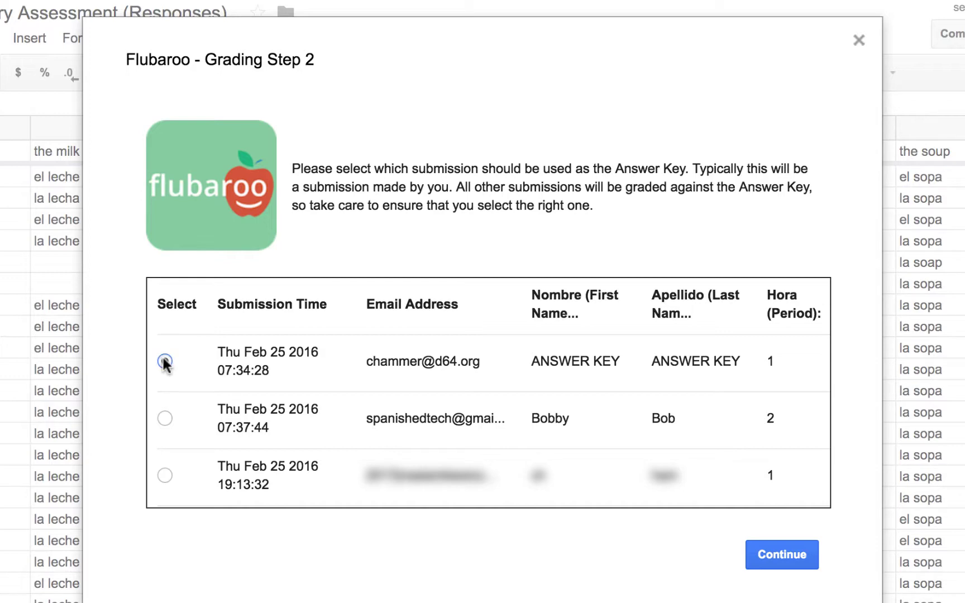
left_click(790, 552)
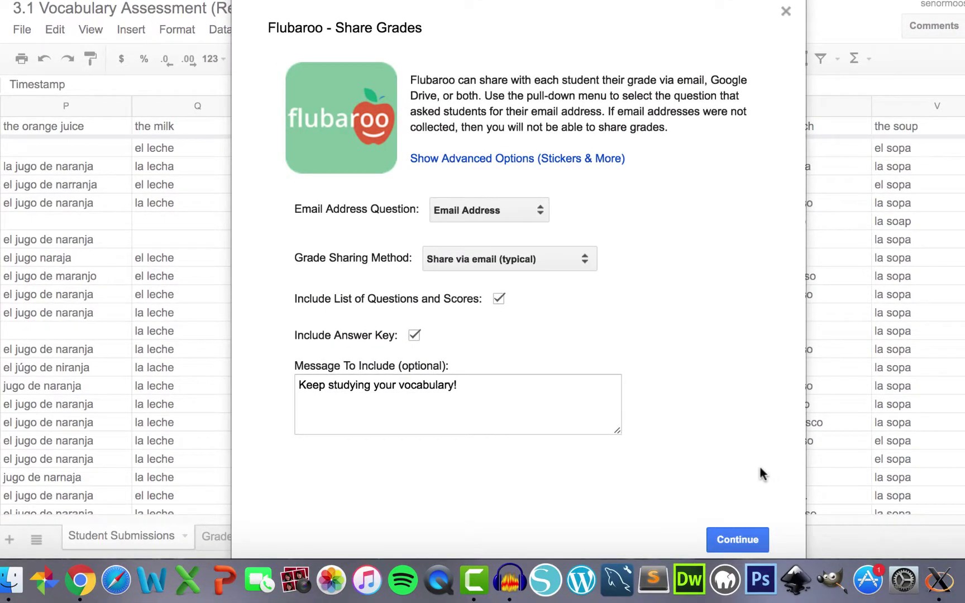
- Share grades via email to Email Address, including question scores and the answer key, with the 'Keep studying your vocabulary!' message
left_click(516, 209)
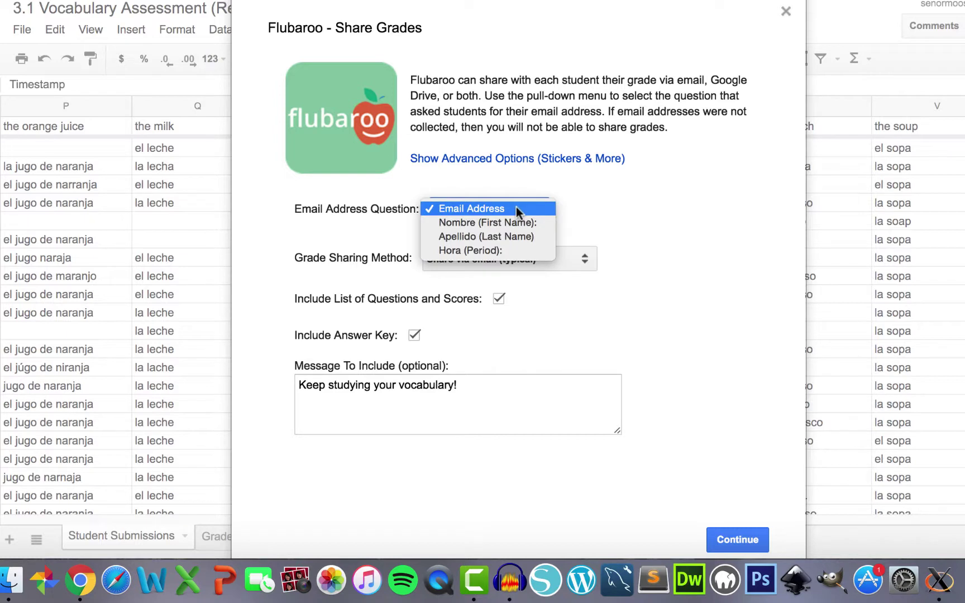
left_click(516, 209)
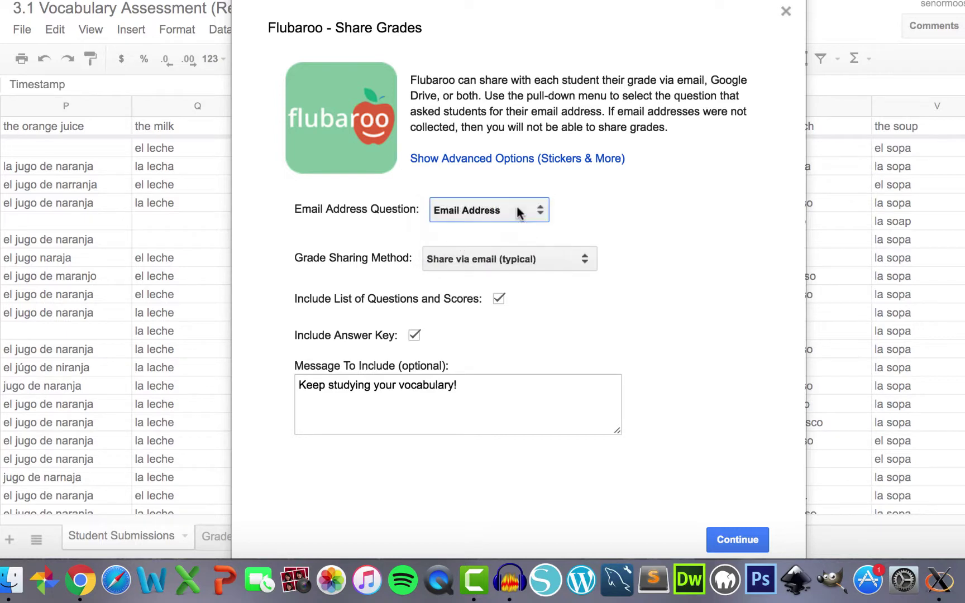
left_click(538, 261)
left_click(538, 261)
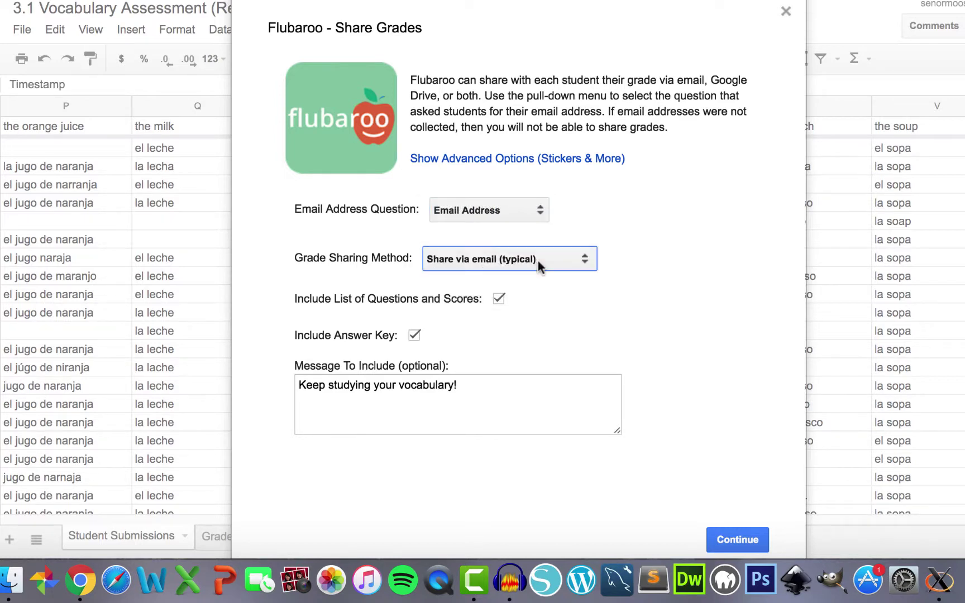
left_click(499, 299)
left_click(498, 299)
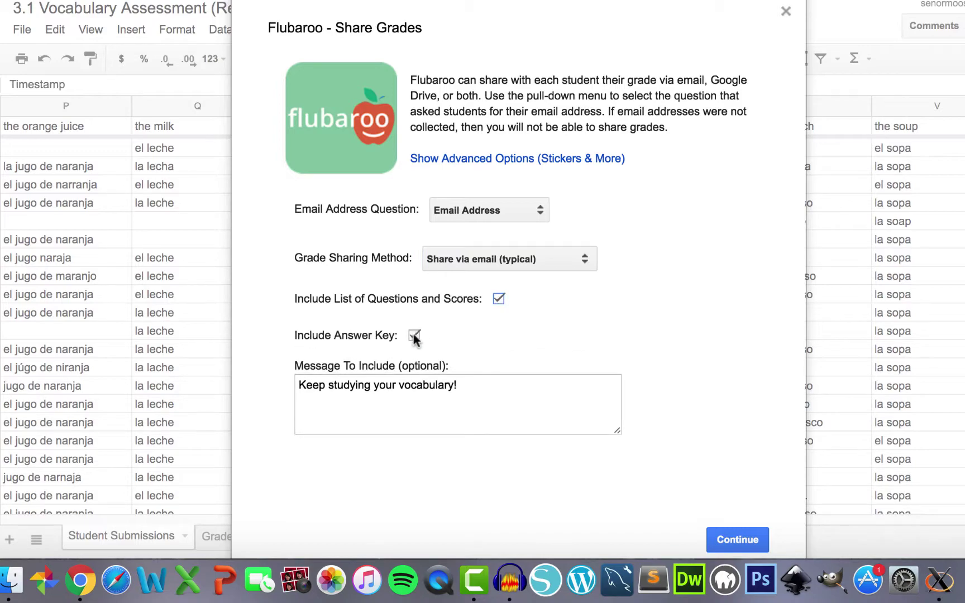
left_click(479, 392)
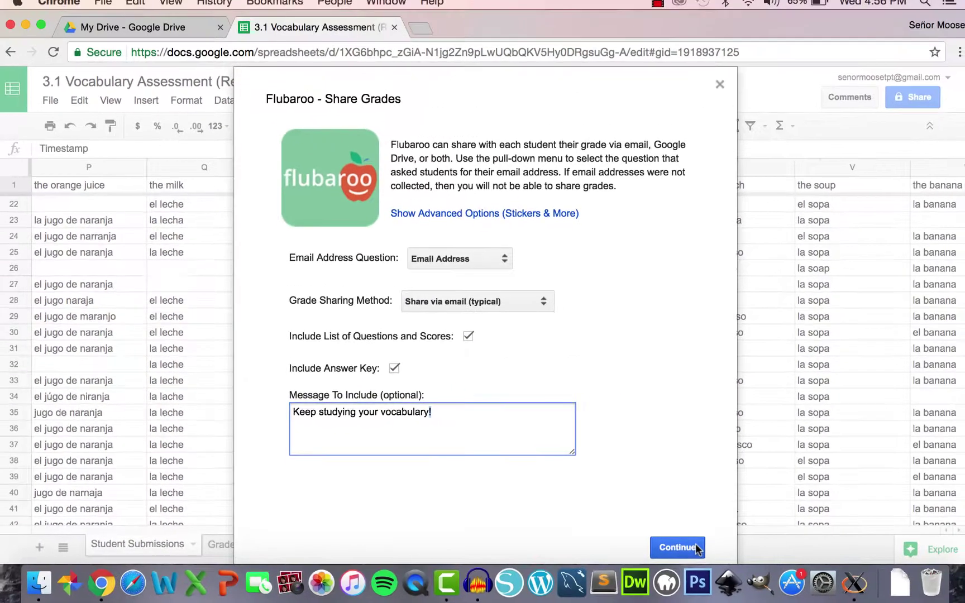
left_click(759, 539)
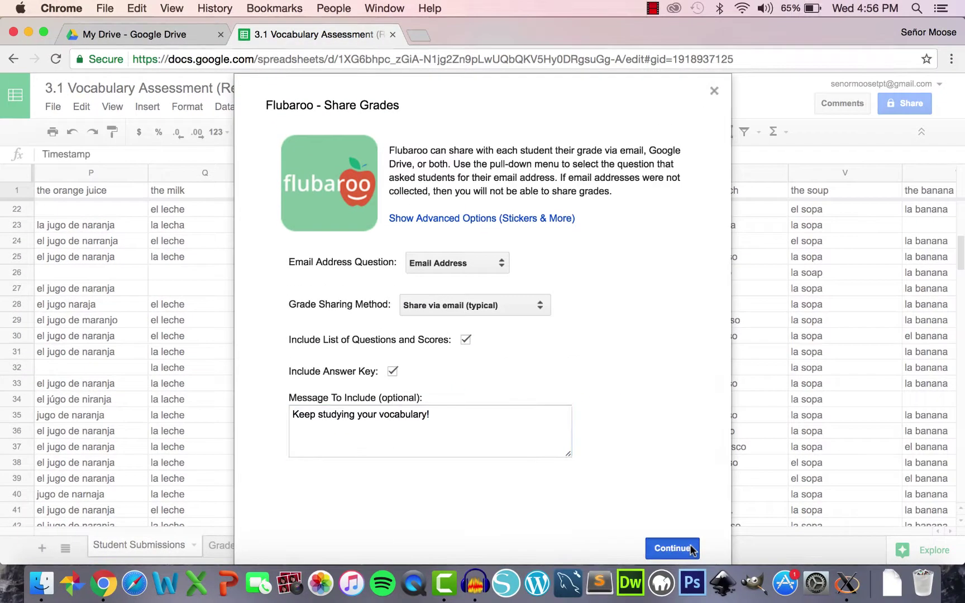